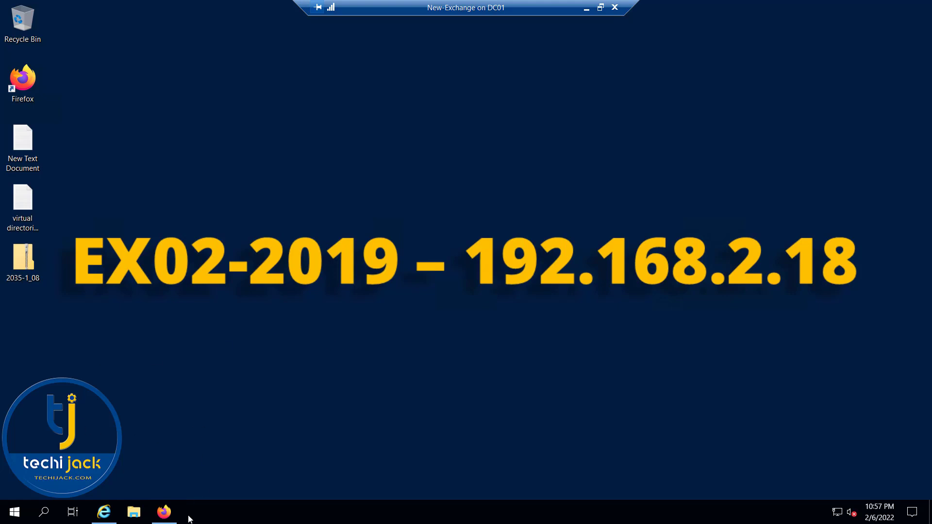
# - From the mail flow rules page, start a new blank transport rule via Create a new rule
pyautogui.click(164, 512)
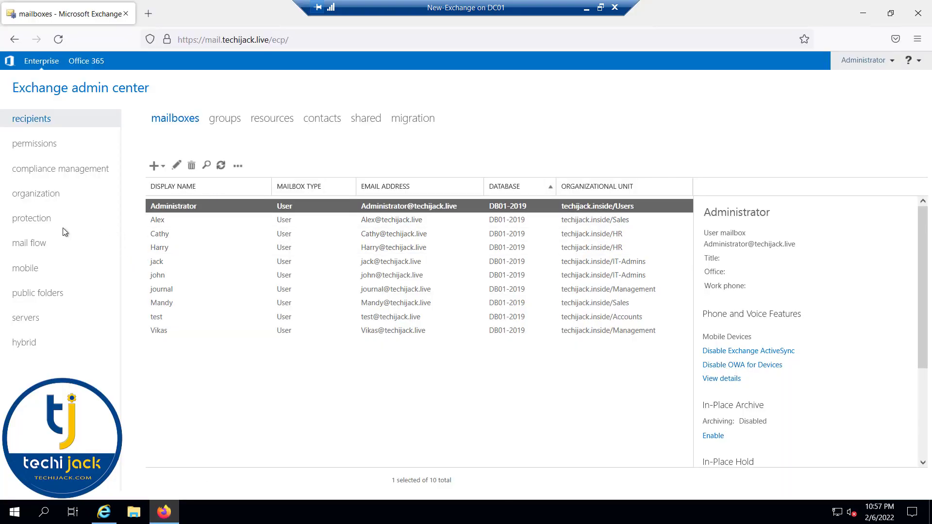
pyautogui.click(27, 242)
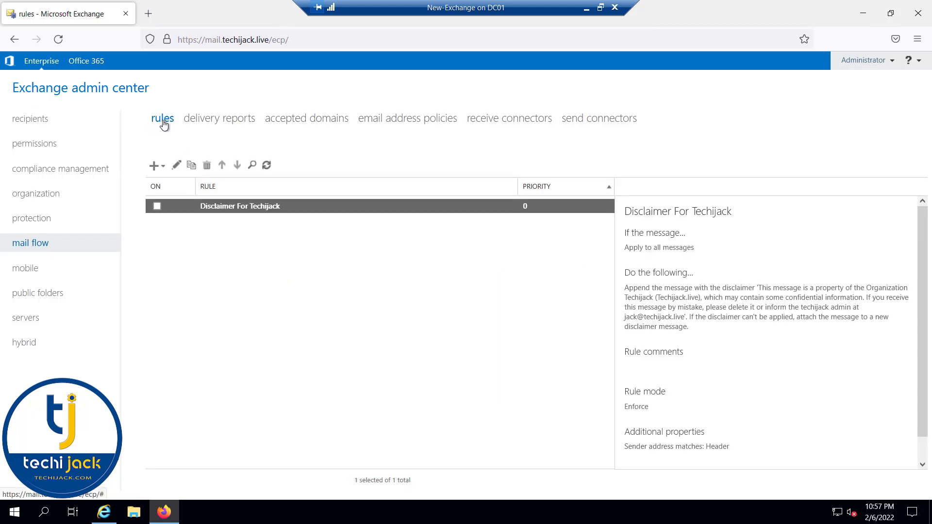
pyautogui.click(161, 168)
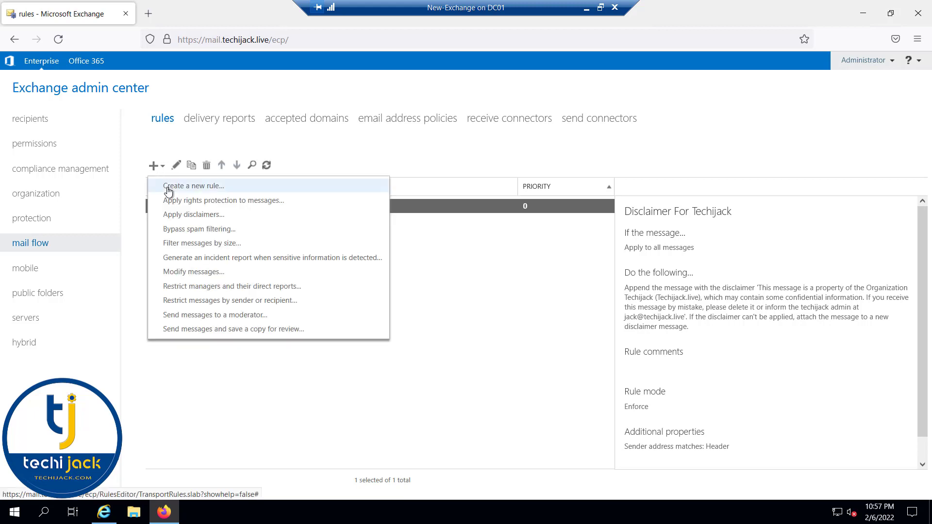
pyautogui.click(190, 187)
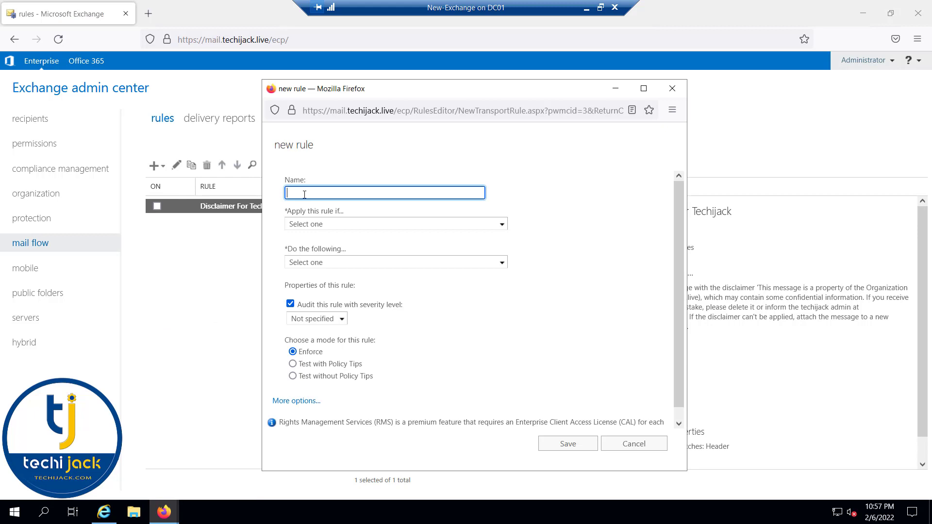
# - Name the rule 'Testing' and match subject or body words 'password' and 'credit card info'
pyautogui.write('Testing')
pyautogui.click(501, 226)
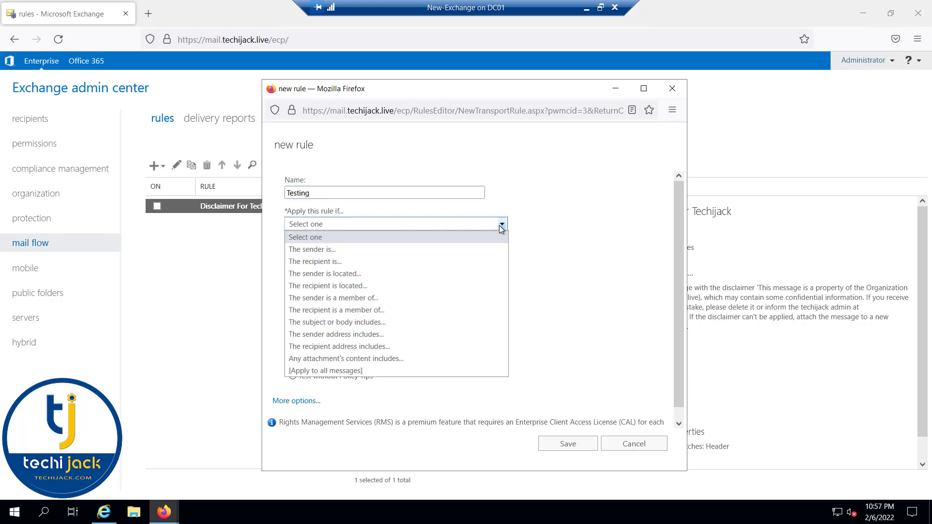
pyautogui.click(361, 323)
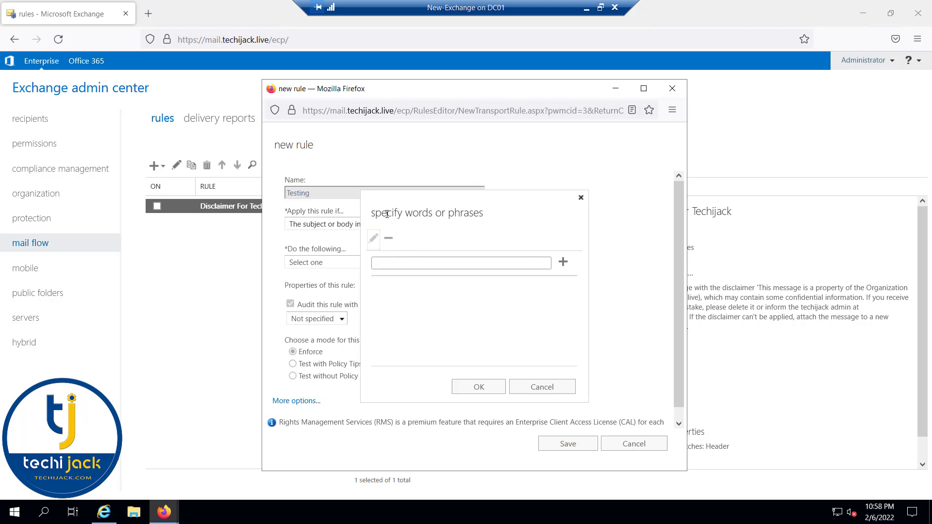
pyautogui.click(416, 265)
pyautogui.write('password')
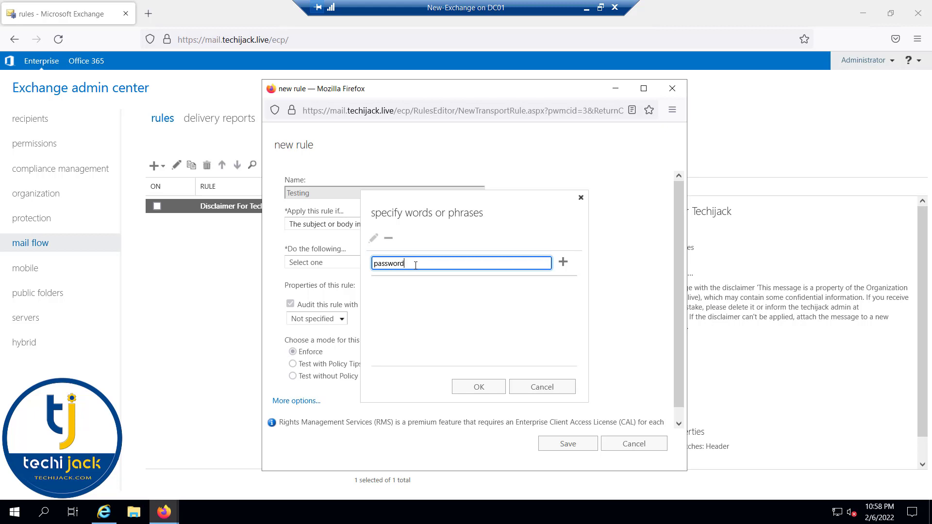
pyautogui.press('Return')
pyautogui.write('credit card info')
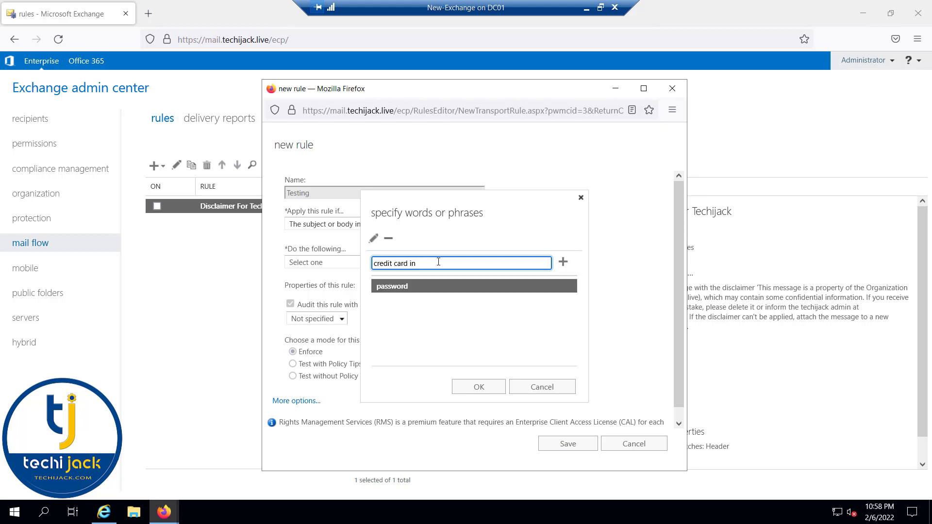
pyautogui.press('Return')
pyautogui.click(473, 388)
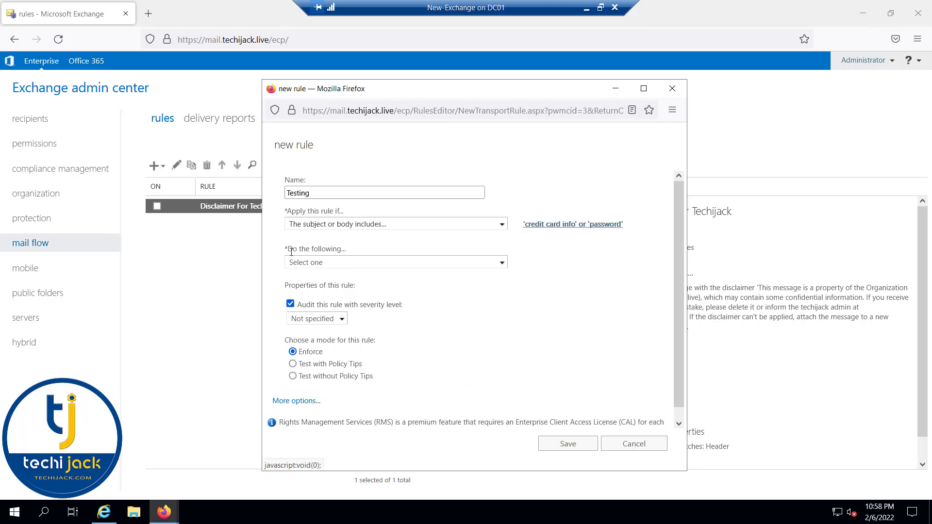
pyautogui.moveTo(288, 248); pyautogui.dragTo(327, 246)
# - Set the rule to reject messages with the explanation 'you are not authorize to send this email'
pyautogui.click(371, 252)
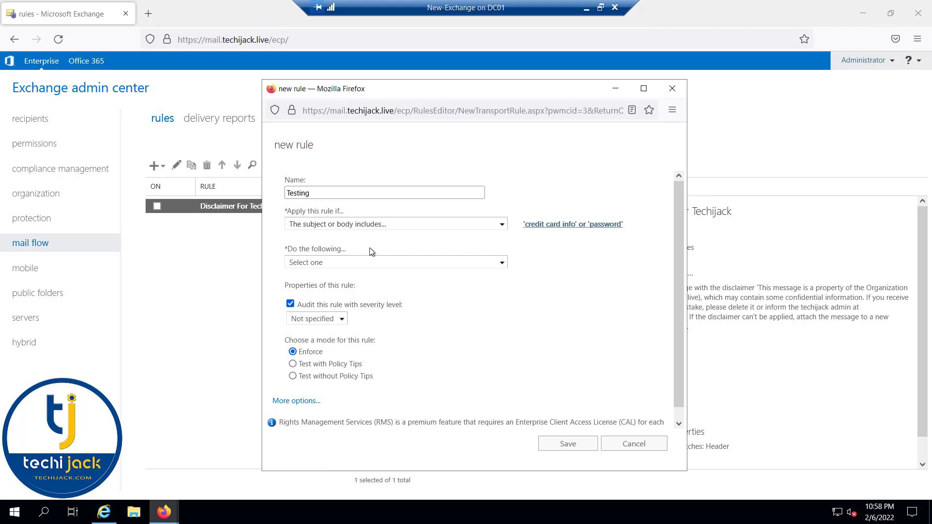
pyautogui.click(502, 264)
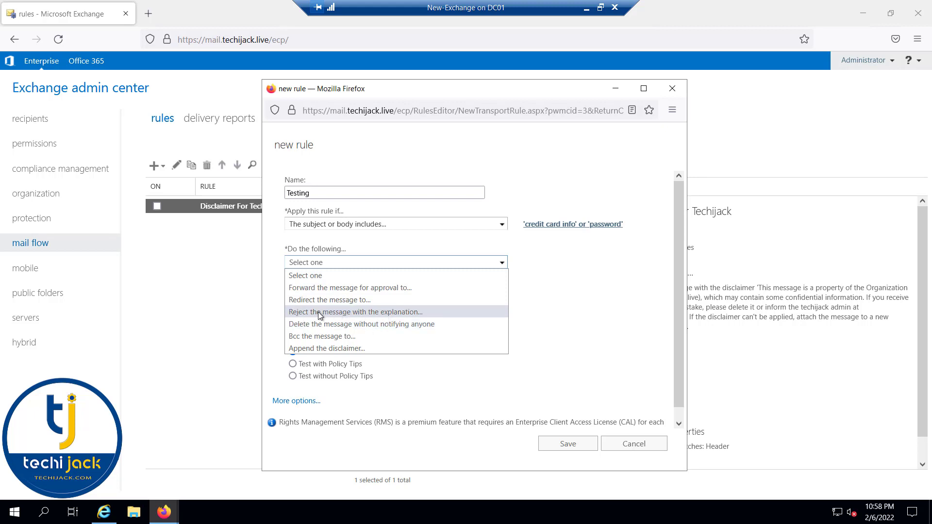
pyautogui.click(345, 313)
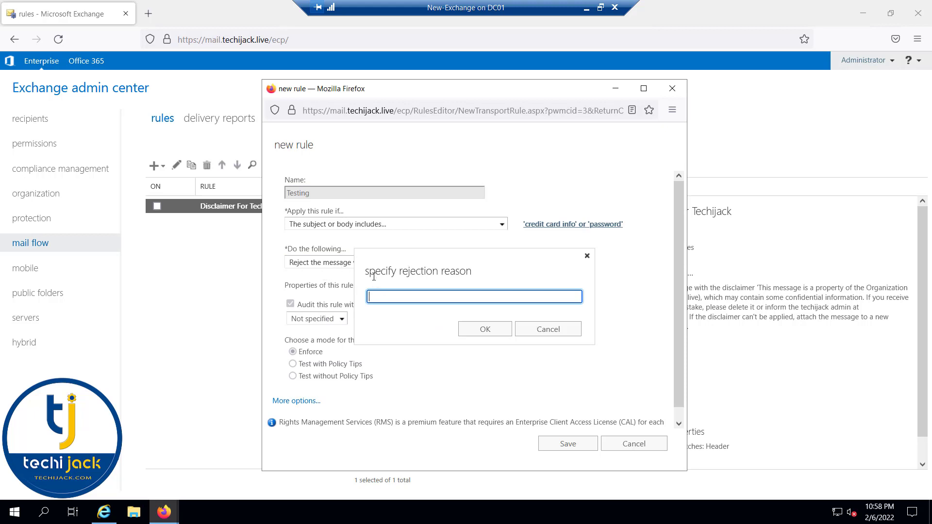
pyautogui.write('y')
pyautogui.click(398, 312)
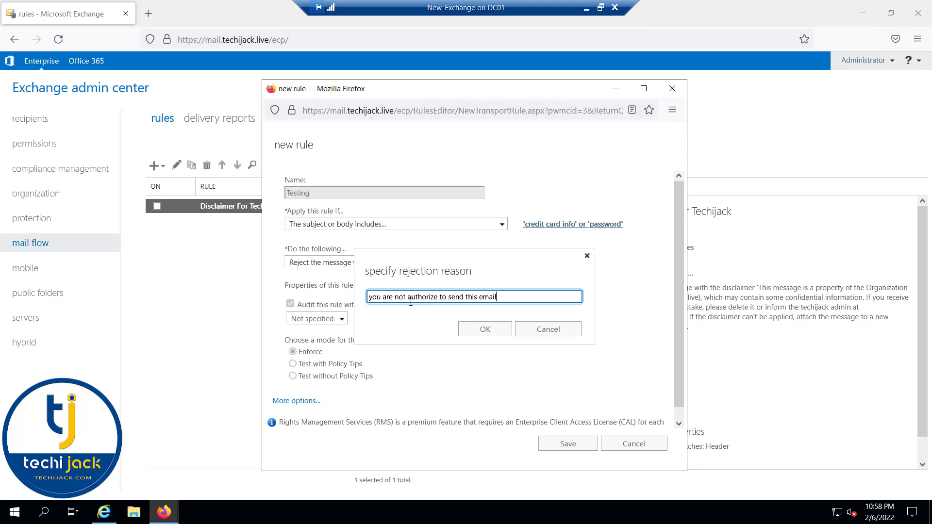
pyautogui.click(479, 330)
# - Set the rule's audit severity level to High
pyautogui.click(315, 318)
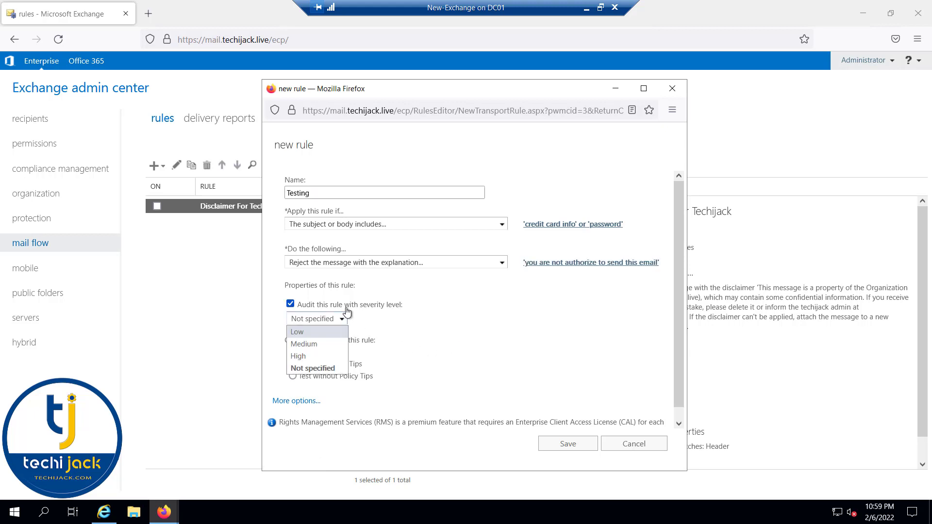
pyautogui.click(305, 346)
pyautogui.click(325, 319)
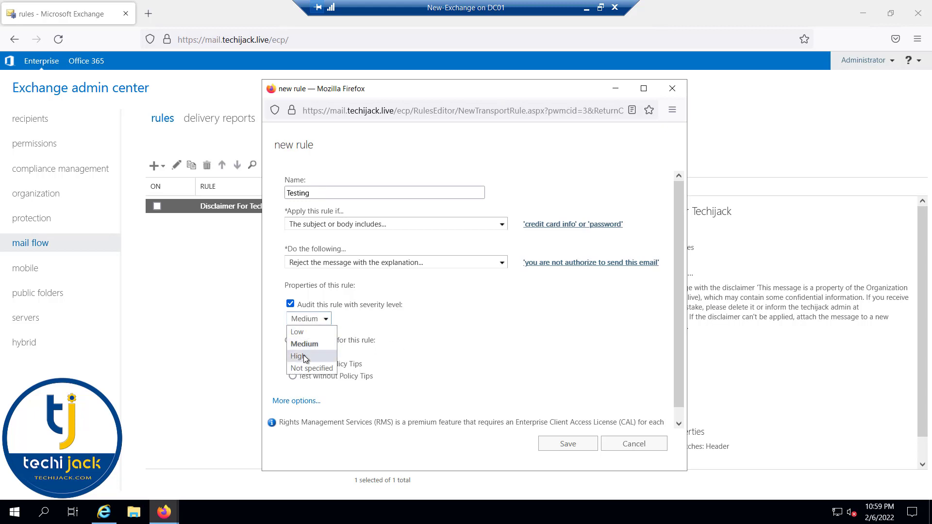
pyautogui.click(305, 358)
# - Add and then discard an empty exception, and save the Testing rule
pyautogui.scroll(-4, 417, 342)
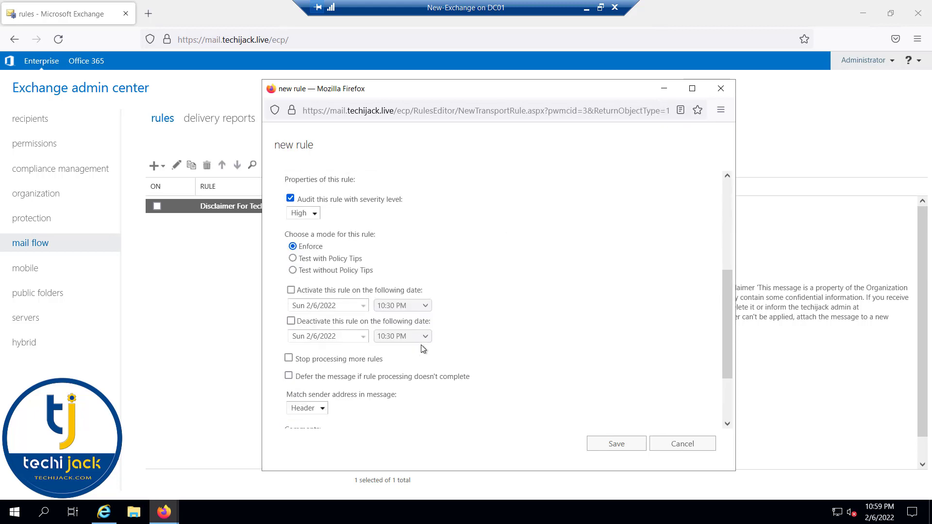
pyautogui.scroll(4, 423, 347)
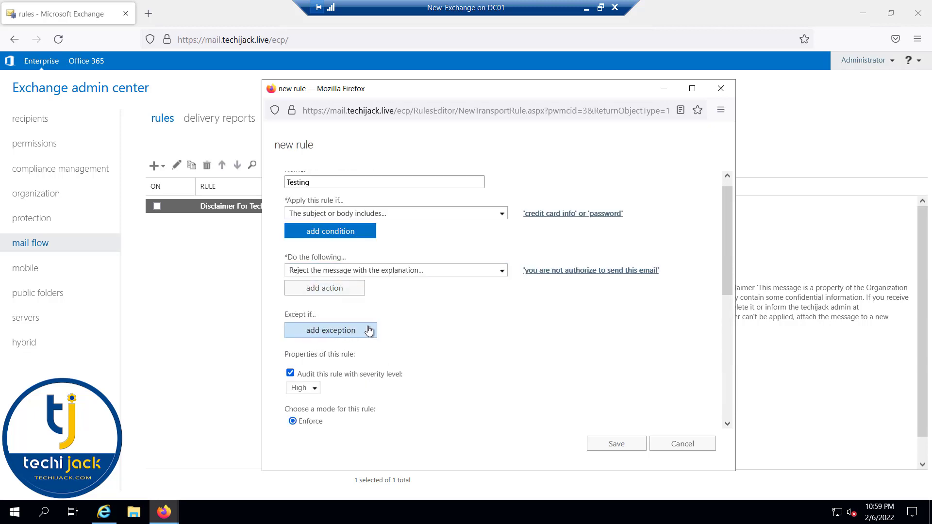
pyautogui.click(325, 332)
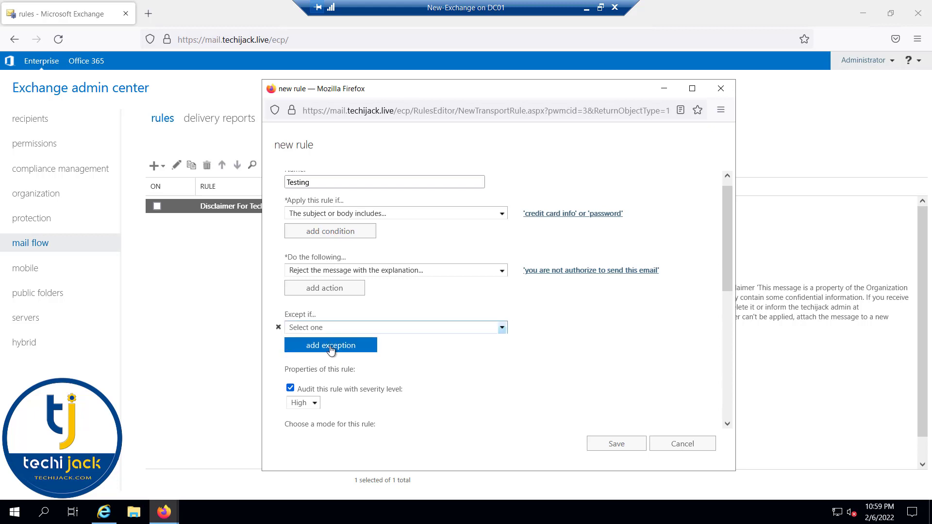
pyautogui.click(503, 331)
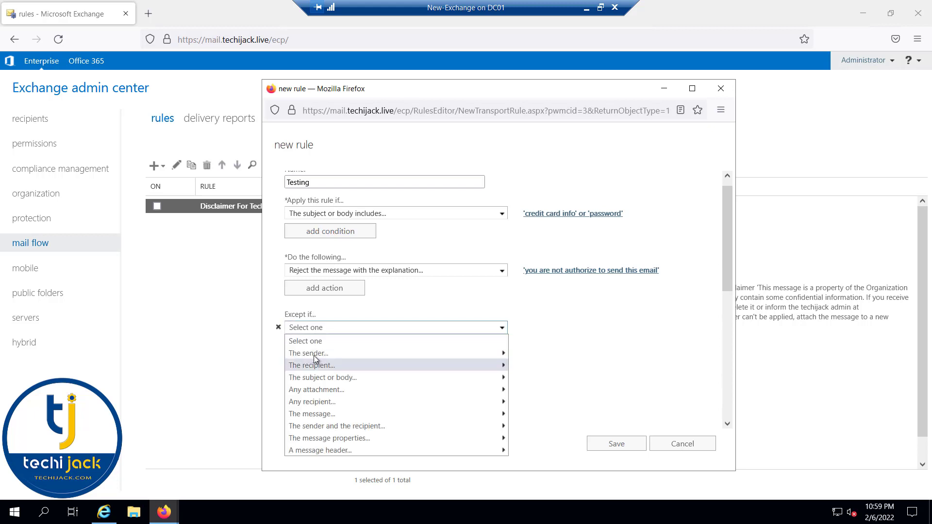
pyautogui.moveTo(313, 357)
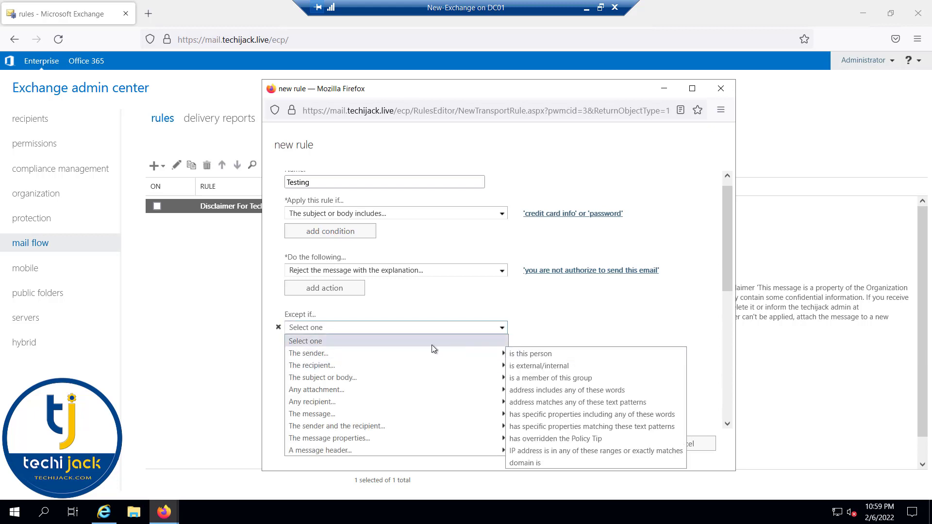
pyautogui.click(330, 332)
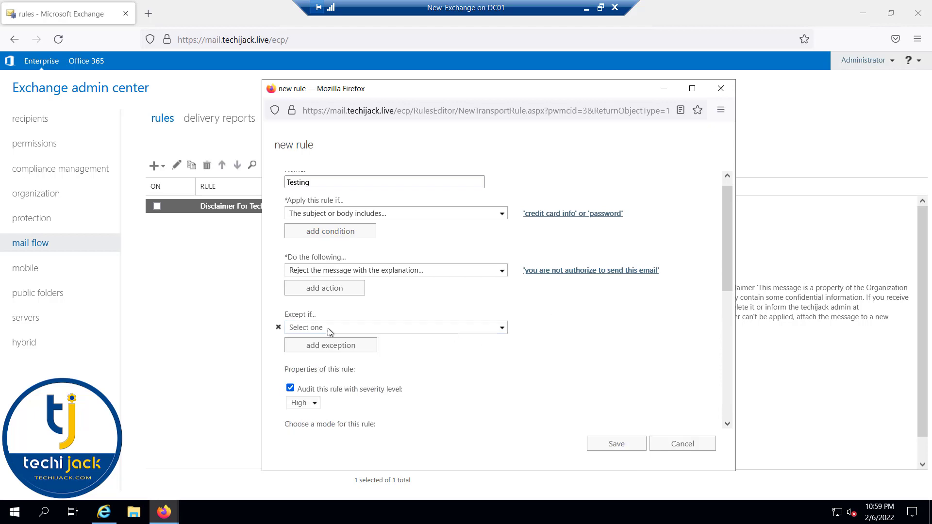
pyautogui.click(278, 327)
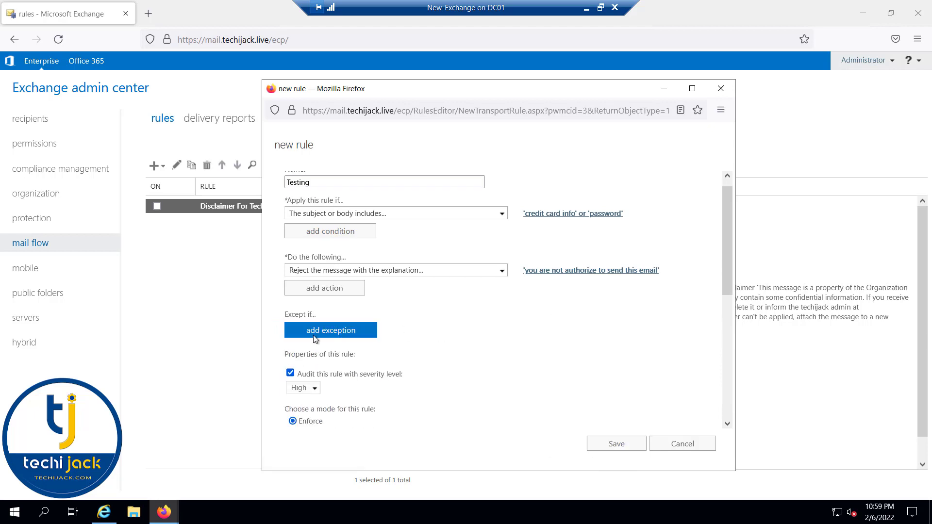
pyautogui.scroll(-3, 342, 335)
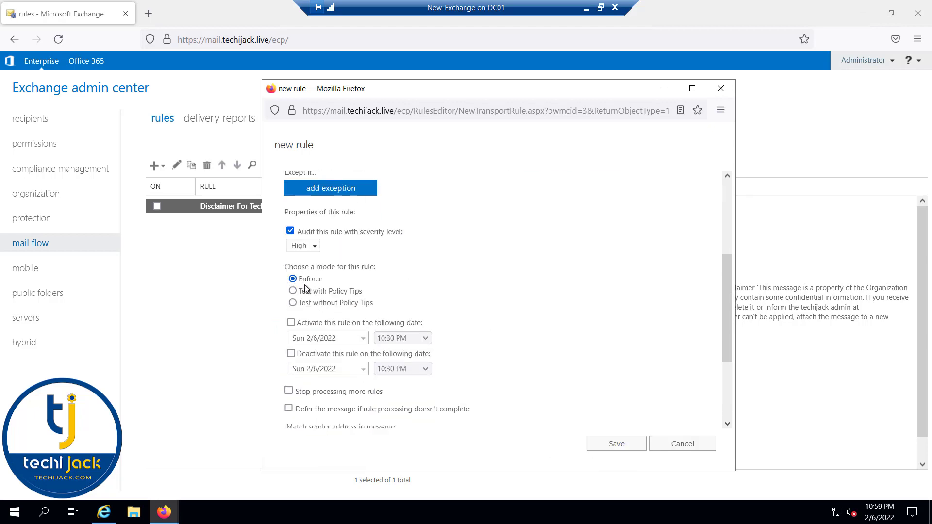
pyautogui.scroll(-3, 318, 294)
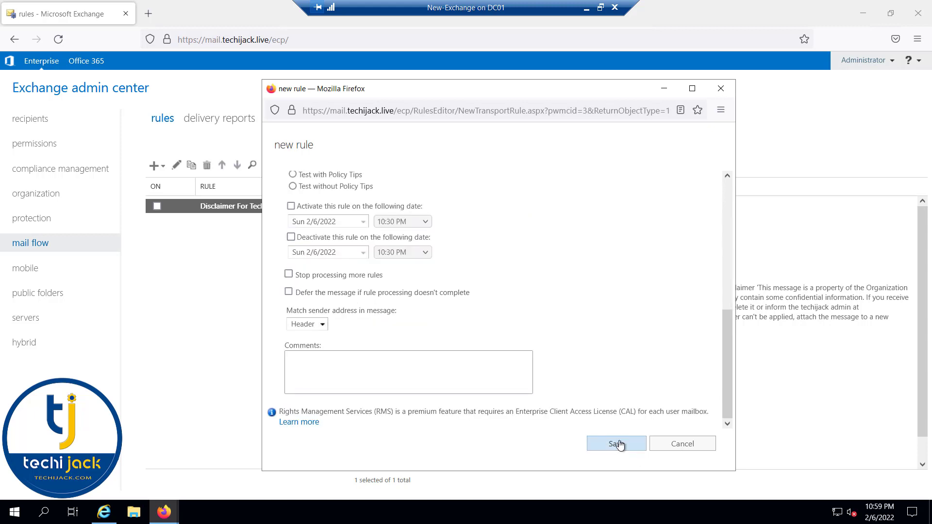
pyautogui.click(616, 443)
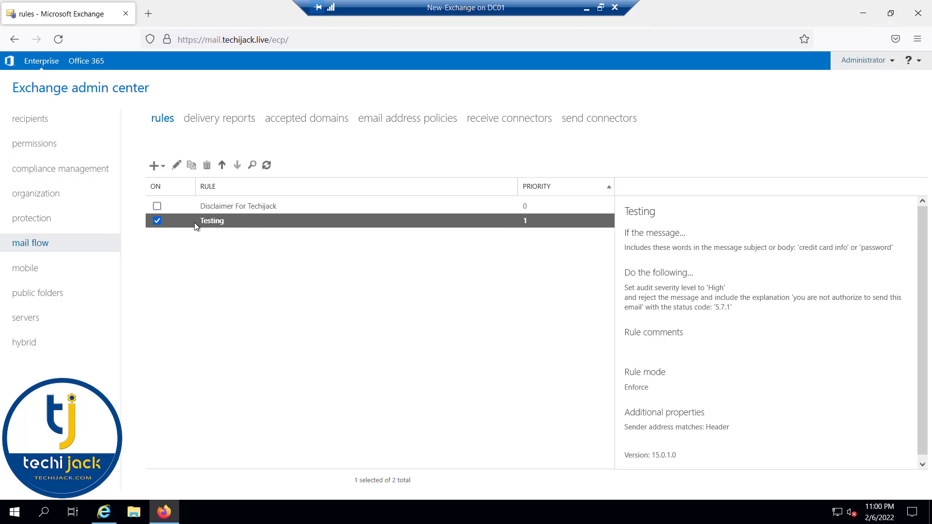
# - Change the Testing rule's priority to 0 and save it
pyautogui.click(176, 165)
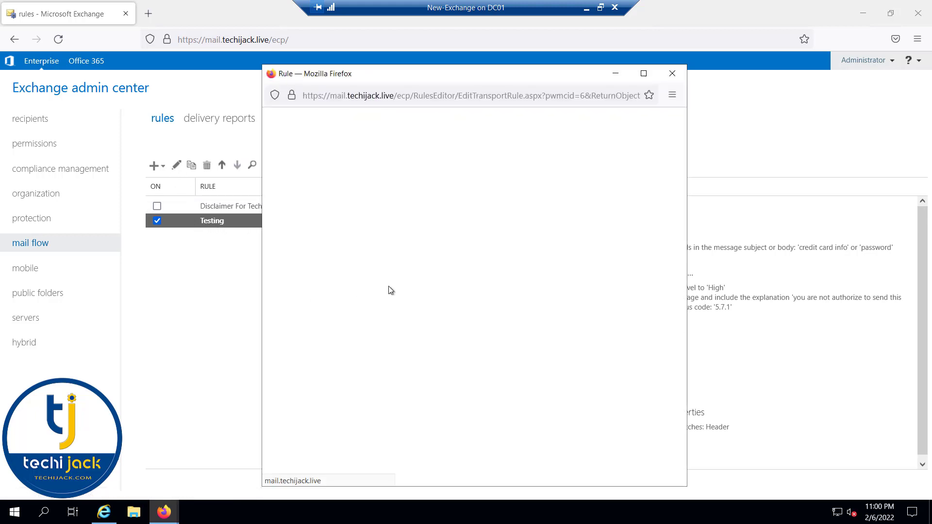
pyautogui.write('0')
pyautogui.click(549, 463)
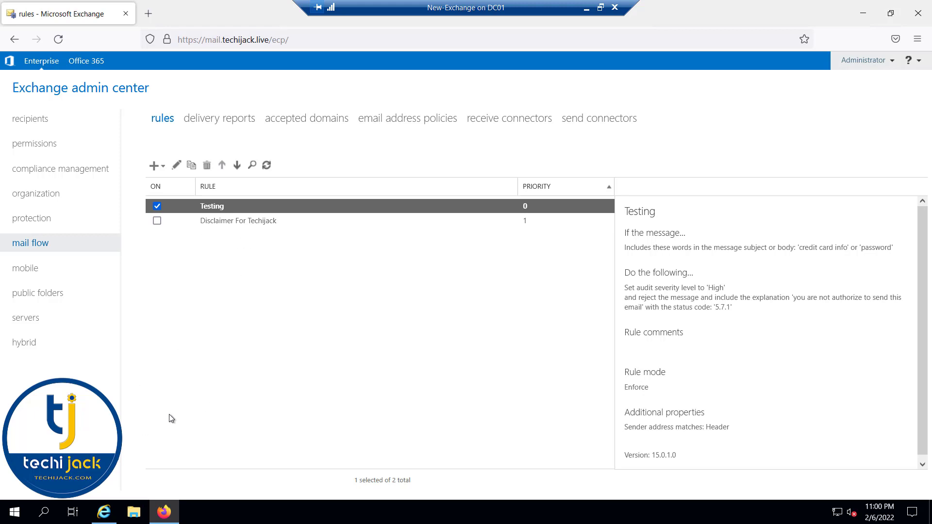
# - In Outlook on the web's Inbox, send the 'my credit card info' test message
pyautogui.click(105, 518)
pyautogui.click(80, 195)
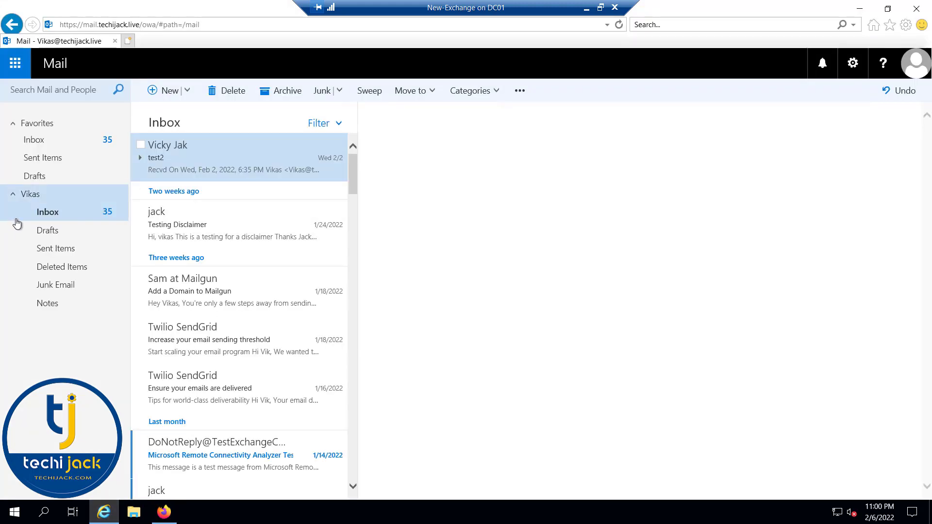
pyautogui.click(47, 212)
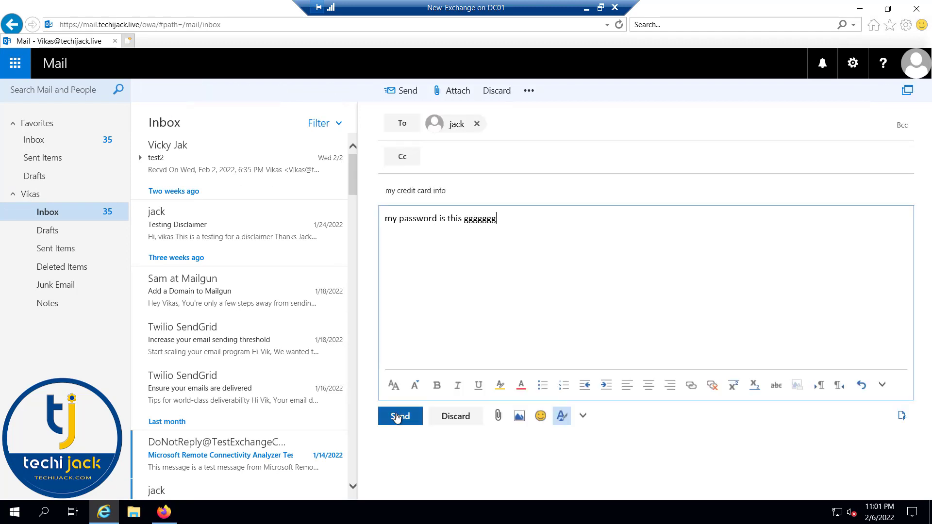
pyautogui.click(398, 418)
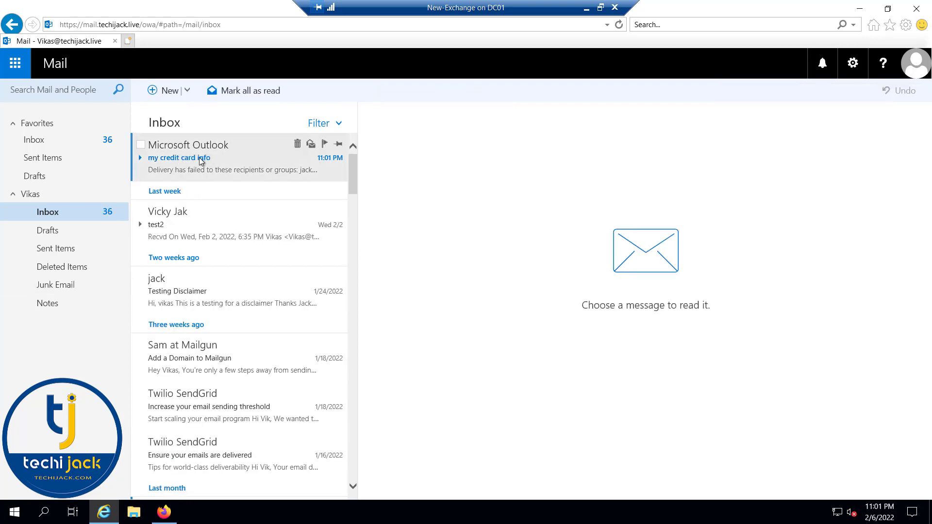
# - Open the delivery-failure report and highlight its heading and rejection explanation
pyautogui.click(199, 160)
pyautogui.moveTo(414, 255); pyautogui.dragTo(632, 259)
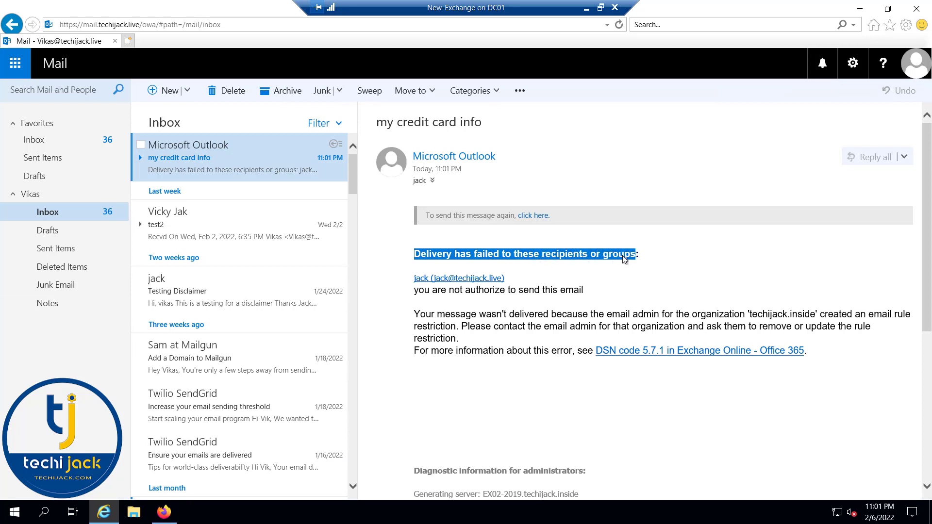
pyautogui.moveTo(415, 292)
pyautogui.mouseDown()
pyautogui.moveTo(579, 292)
pyautogui.moveTo(414, 292)
pyautogui.mouseUp()
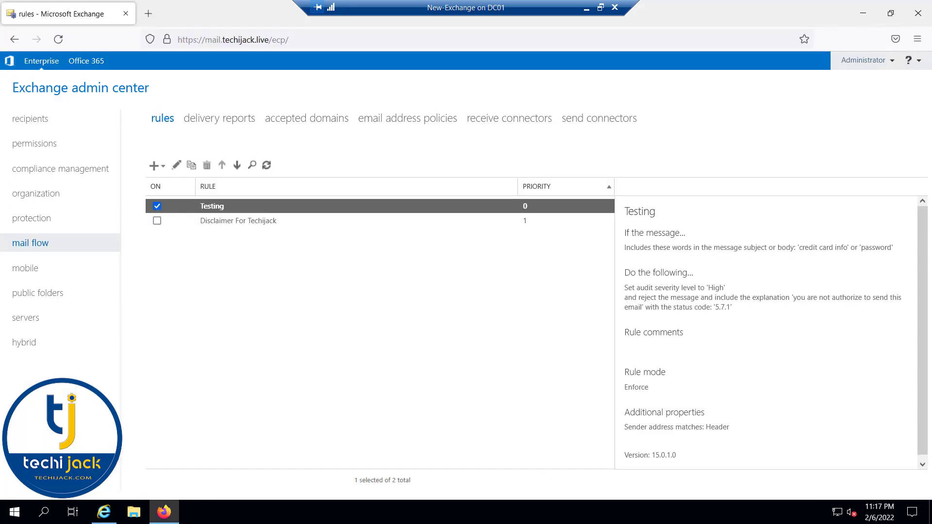
# - Go to compliance management > data loss prevention and open Manage policy tips
pyautogui.click(43, 174)
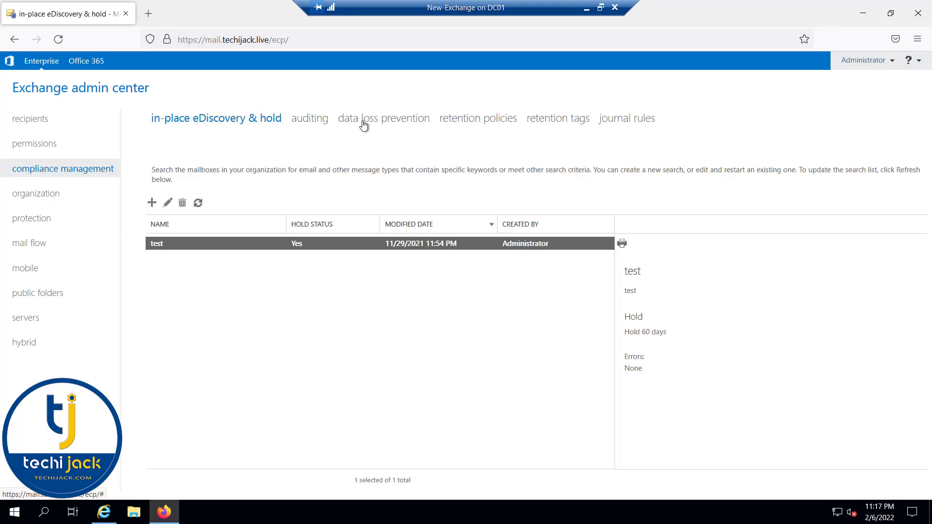
pyautogui.click(363, 122)
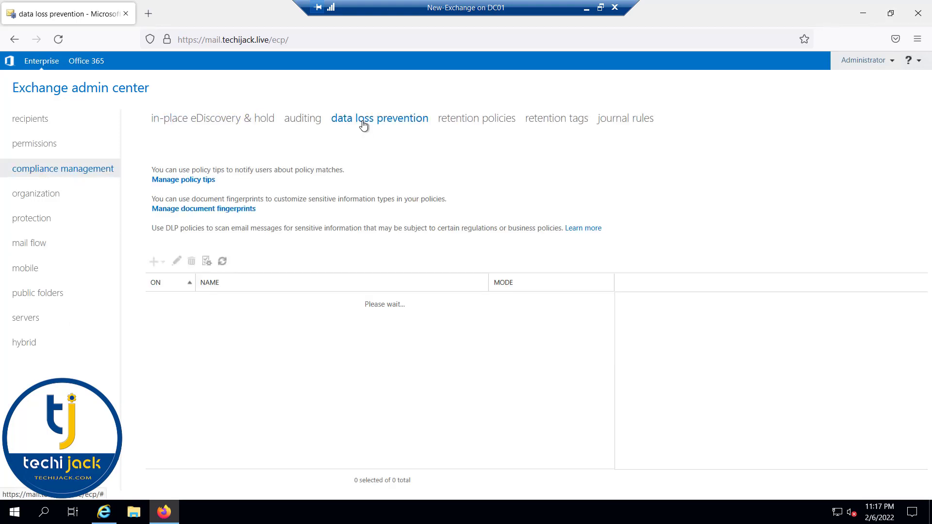
pyautogui.click(170, 183)
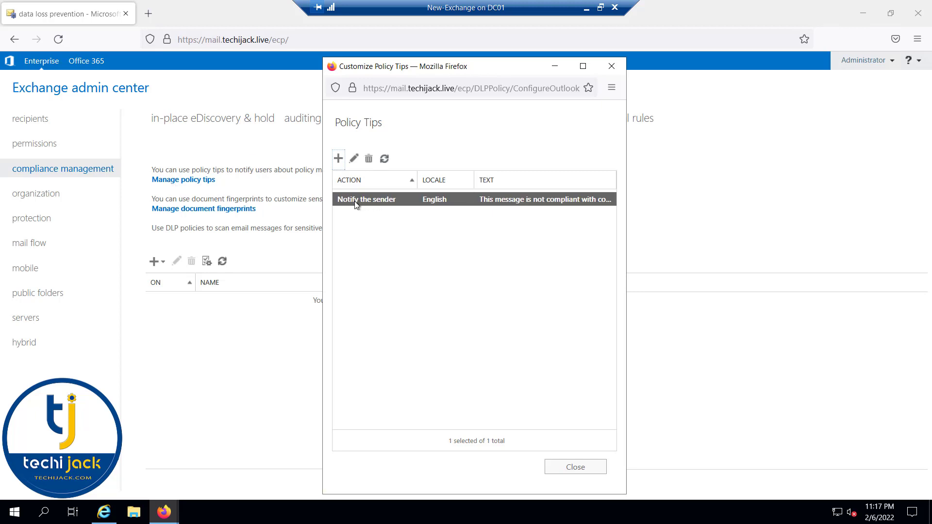
# - Start a new Notify the sender policy tip and begin entering its text
pyautogui.click(338, 160)
pyautogui.click(386, 293)
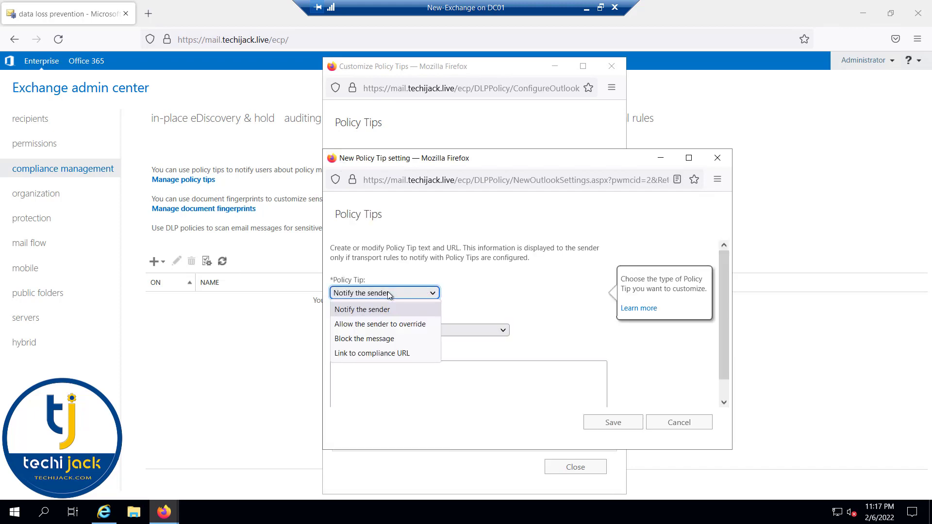
pyautogui.click(465, 287)
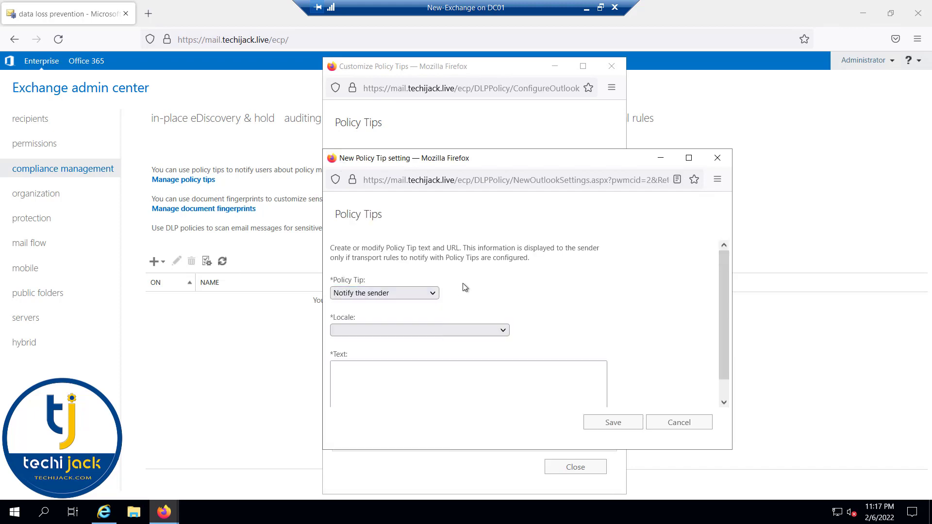
pyautogui.click(475, 331)
pyautogui.click(426, 387)
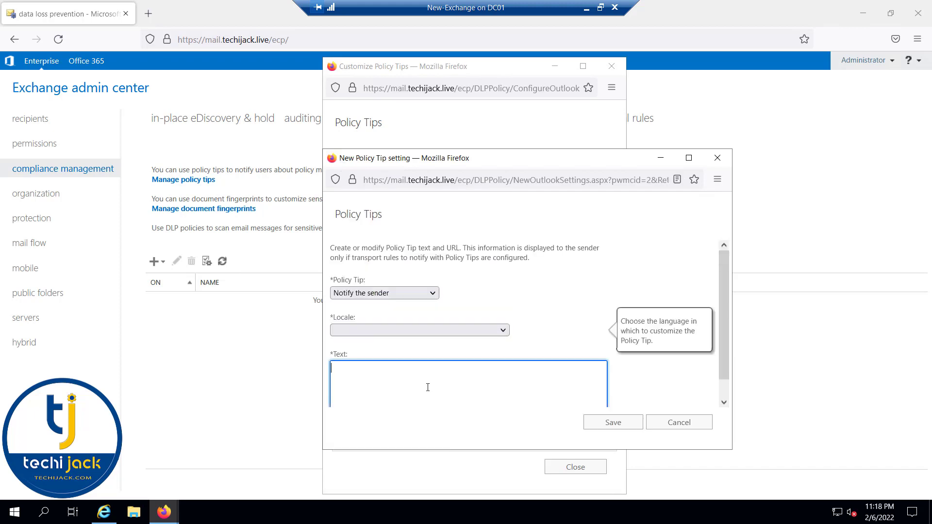
# - Create and save a new custom DLP policy named 'IT Compliance' in Enforce mode
pyautogui.click(678, 422)
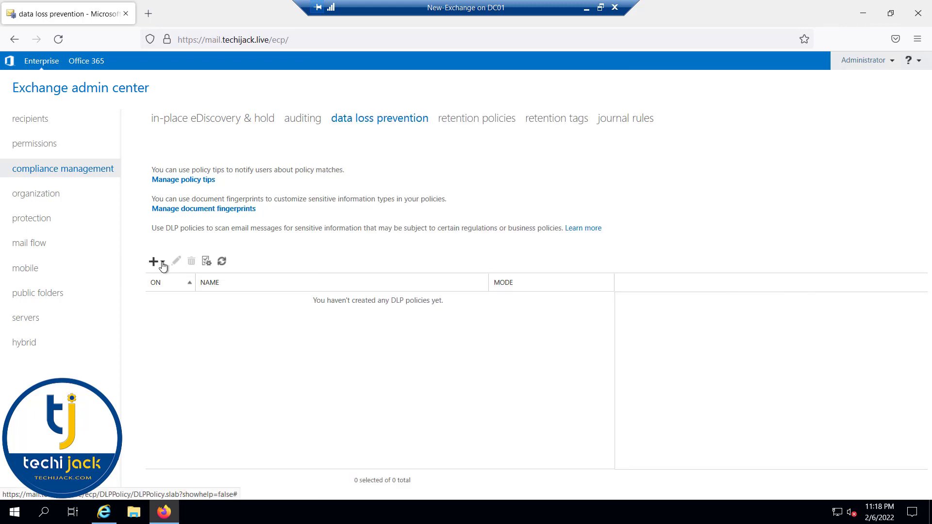
pyautogui.click(162, 263)
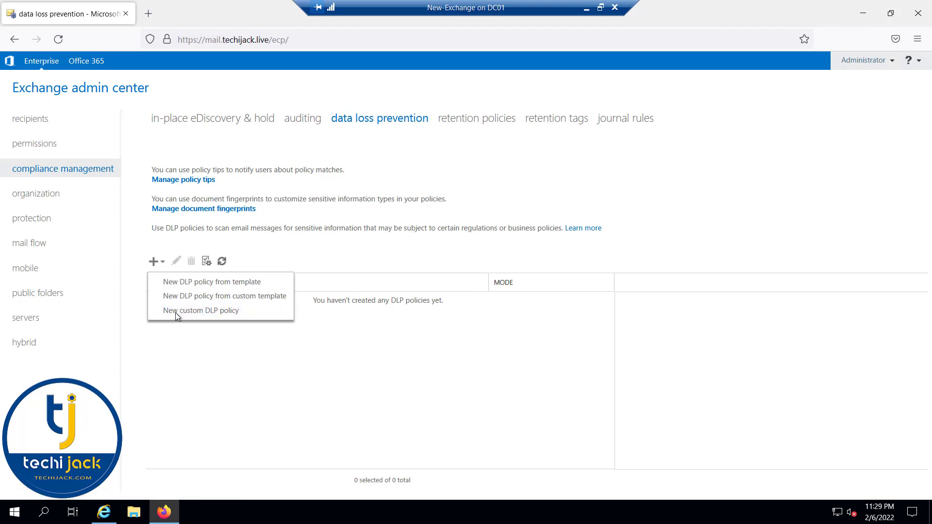
pyautogui.click(176, 313)
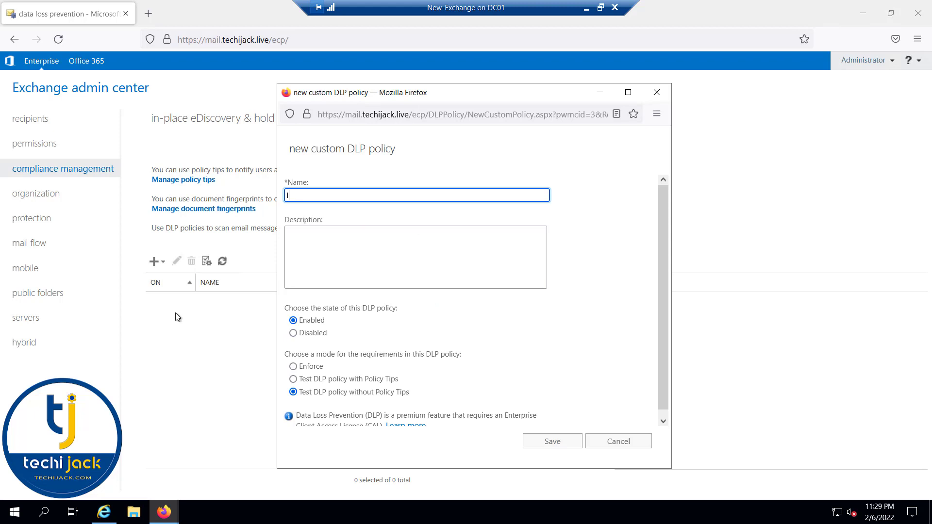
pyautogui.write('IT Compliance')
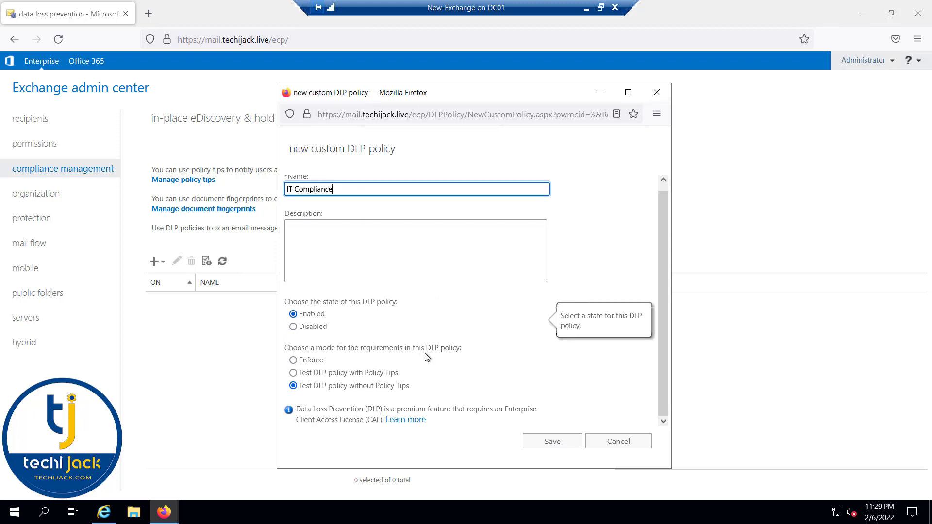
pyautogui.click(294, 361)
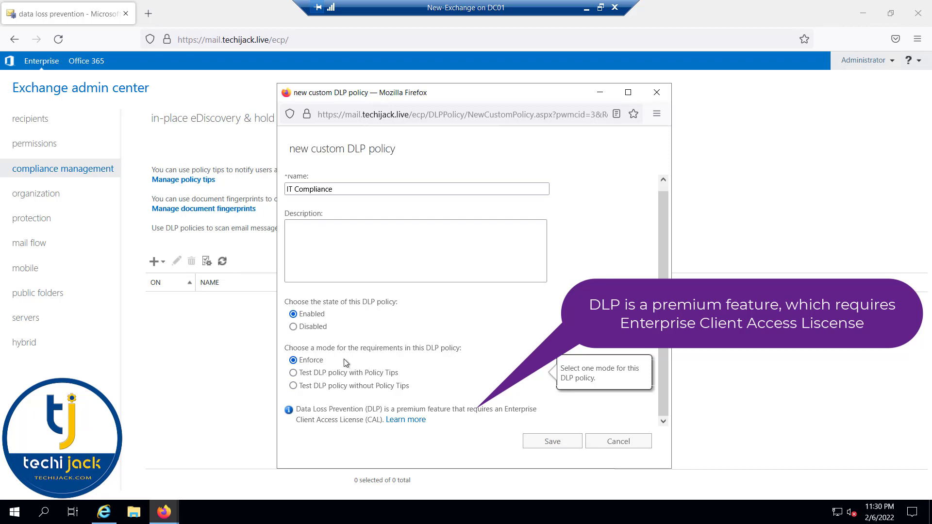
pyautogui.click(552, 442)
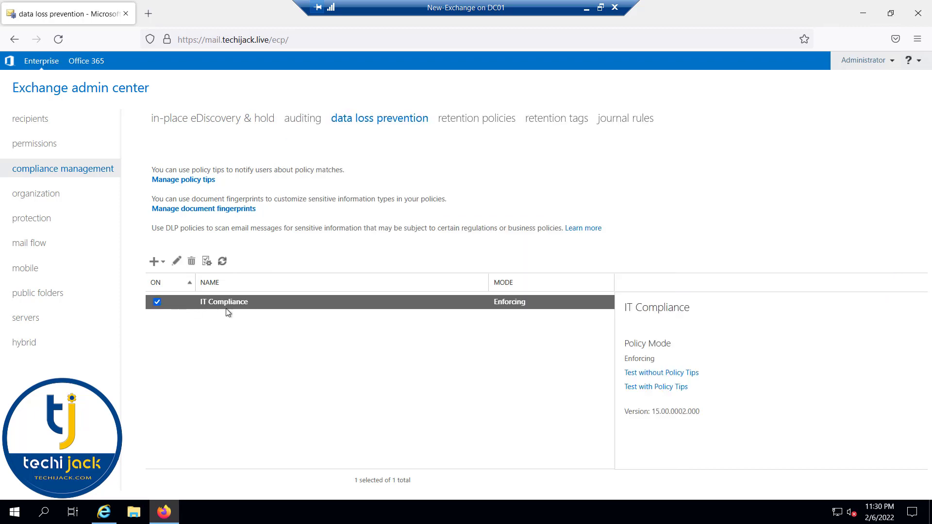
# - In IT Compliance's rules, add a 'Block messages with sensitive information' rule
pyautogui.click(176, 262)
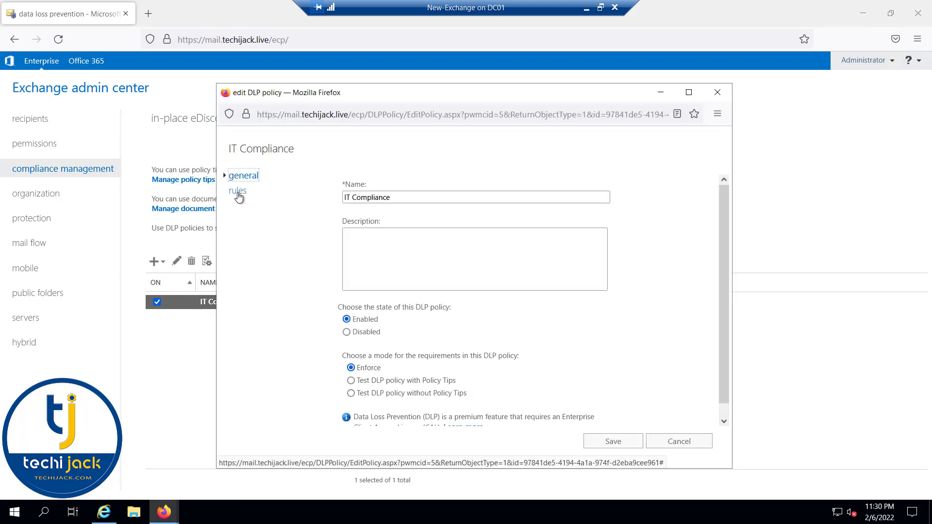
pyautogui.click(240, 192)
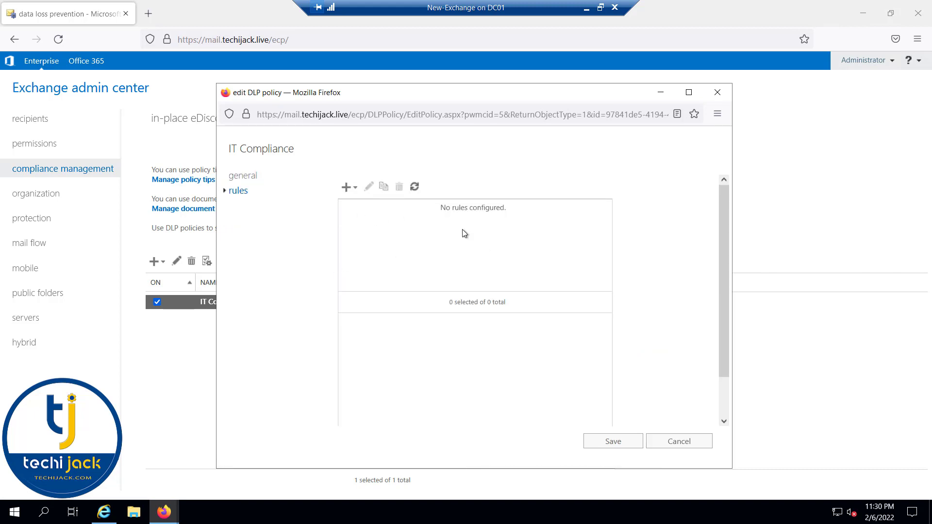
pyautogui.click(356, 191)
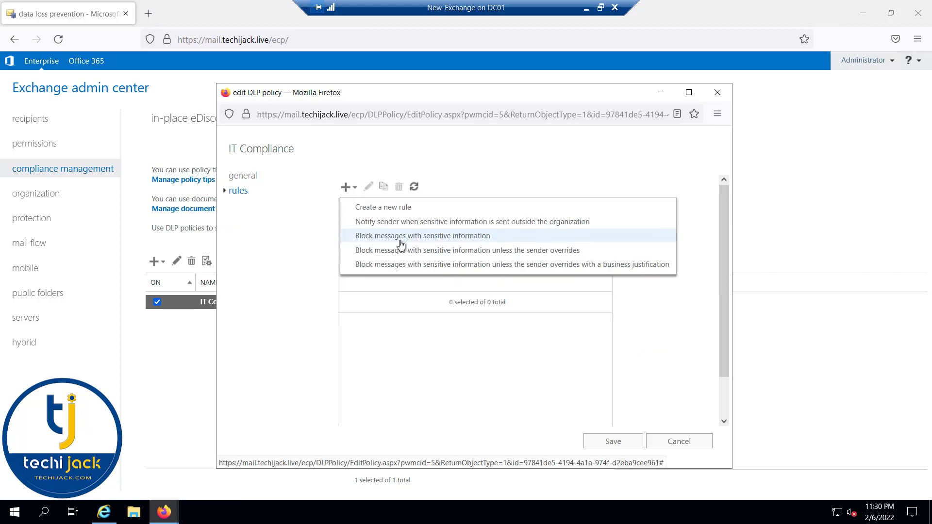
pyautogui.click(405, 241)
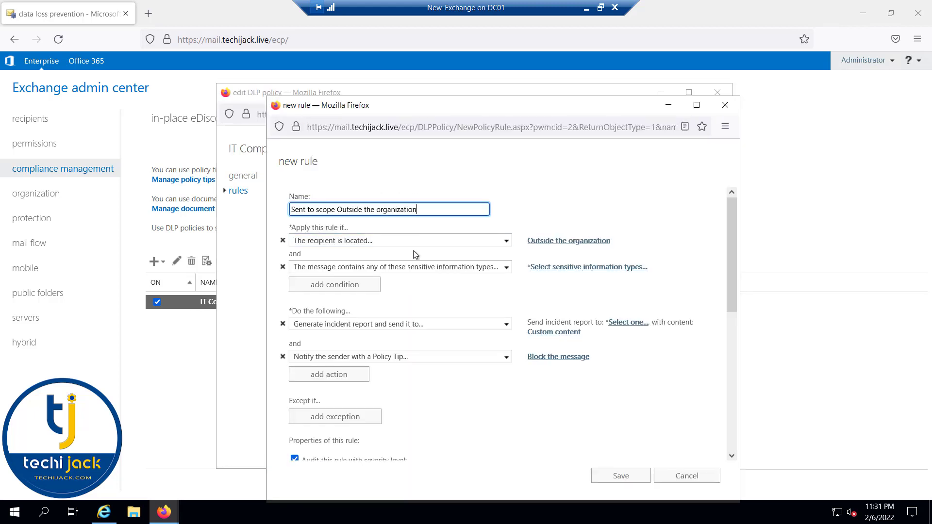
# - Scope the rule's recipient location to Inside the organization
pyautogui.click(543, 243)
pyautogui.click(502, 321)
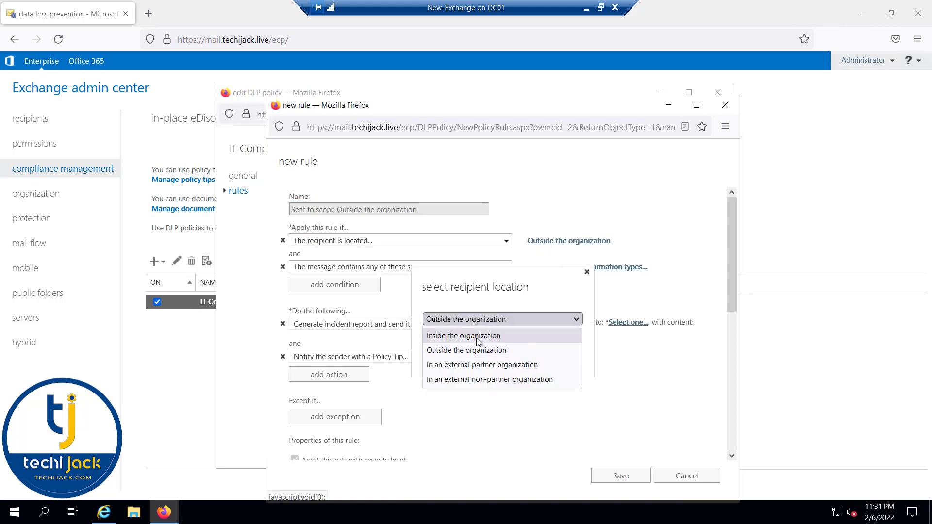
pyautogui.click(478, 339)
pyautogui.click(474, 370)
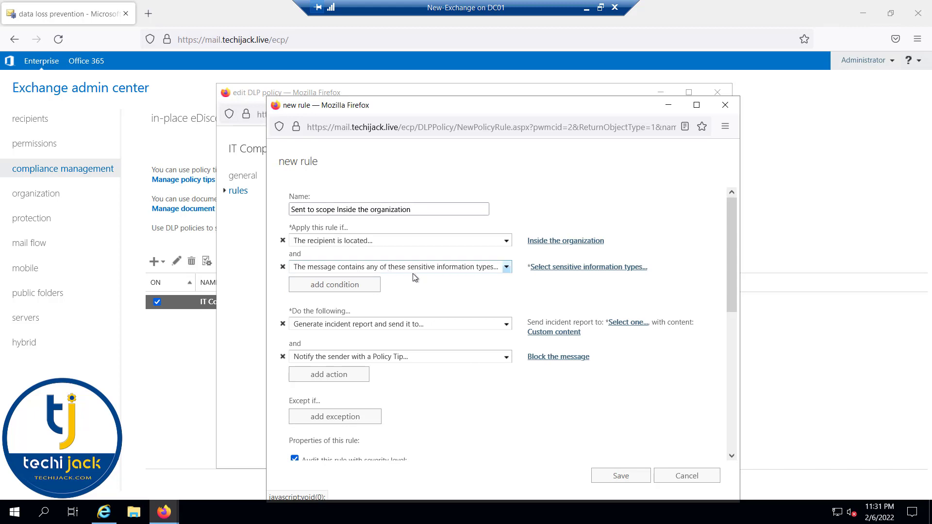
# - Add IP Address and Credit Card Number as the rule's sensitive information types and confirm
pyautogui.click(579, 268)
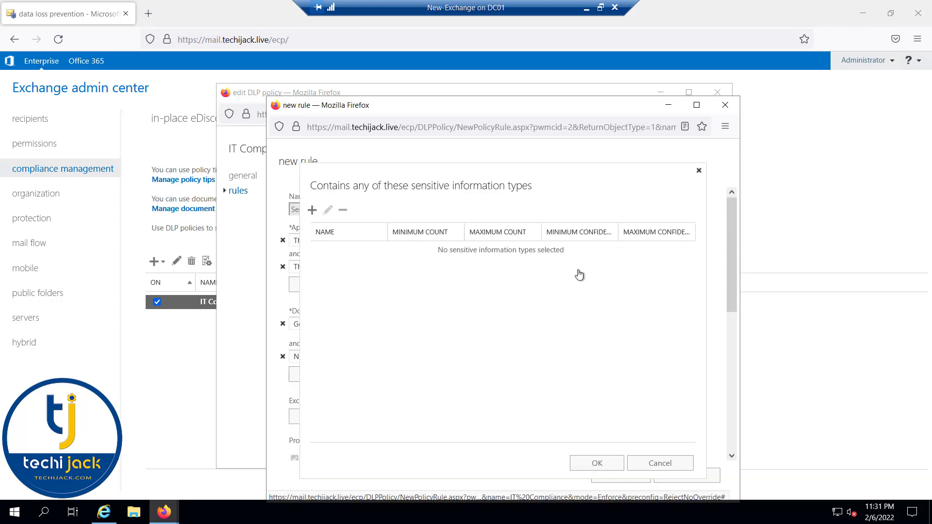
pyautogui.click(312, 211)
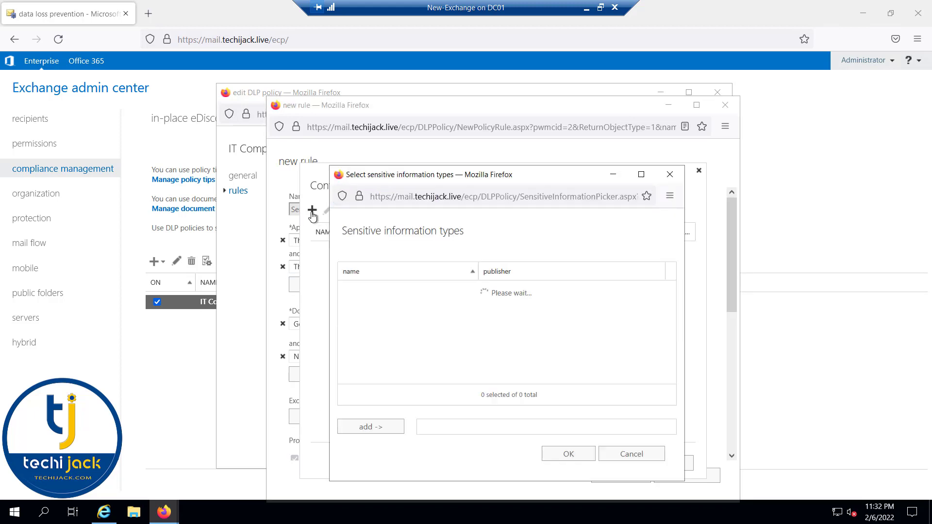
pyautogui.scroll(-10, 382, 357)
pyautogui.click(382, 355)
pyautogui.click(380, 427)
pyautogui.scroll(10, 388, 339)
pyautogui.click(388, 380)
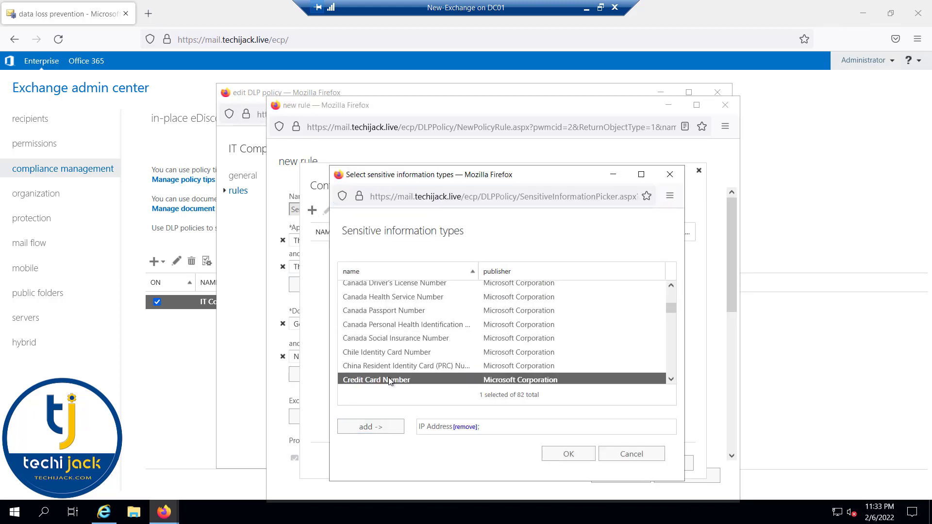
pyautogui.click(369, 427)
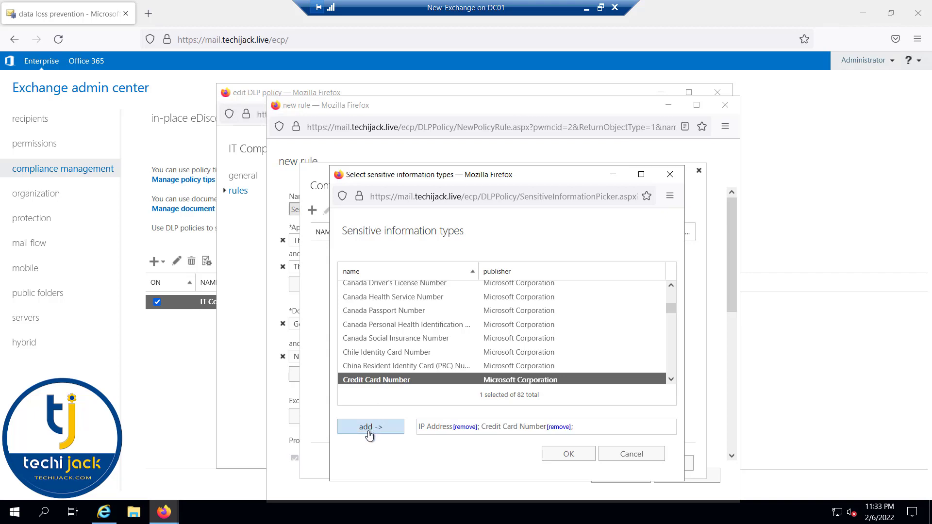
pyautogui.click(556, 456)
pyautogui.click(591, 462)
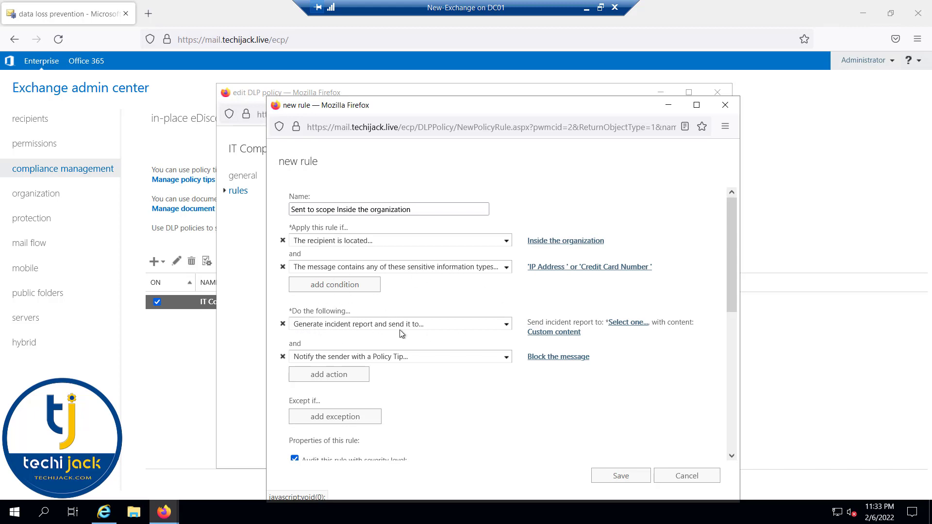
# - Send incident reports to Administrator, including the sender and matching content properties
pyautogui.click(619, 323)
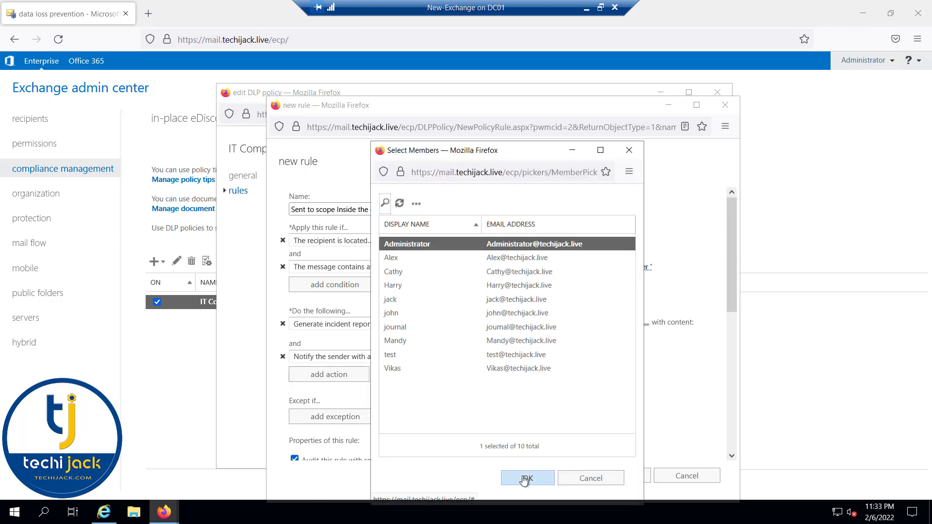
pyautogui.click(523, 480)
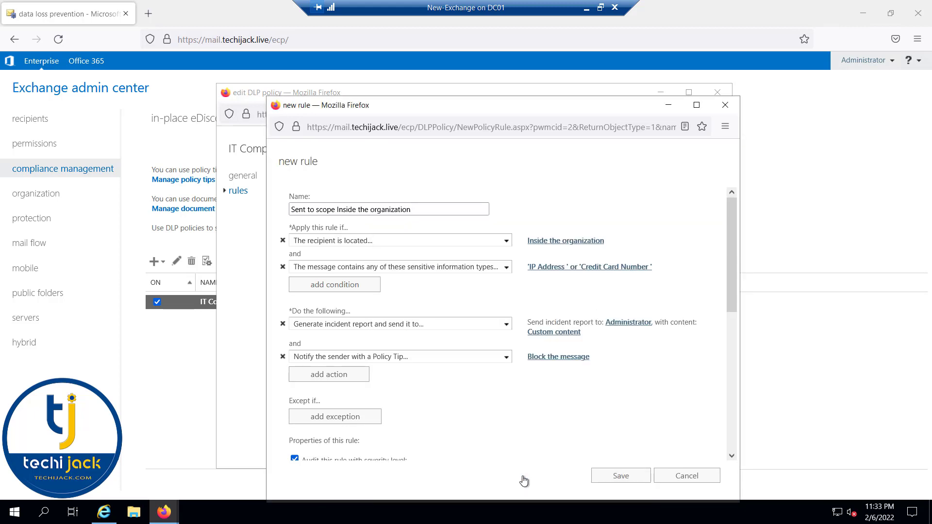
pyautogui.click(563, 334)
pyautogui.click(445, 256)
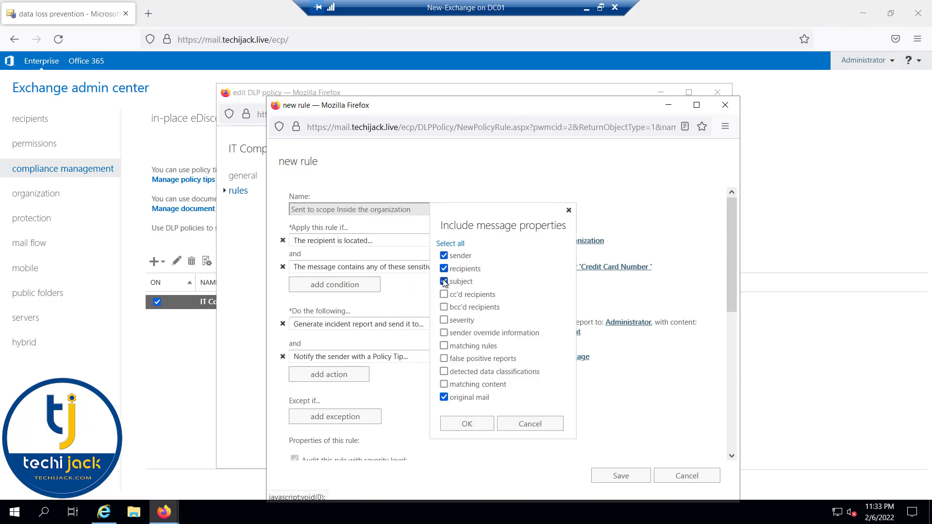
pyautogui.click(444, 385)
pyautogui.click(467, 425)
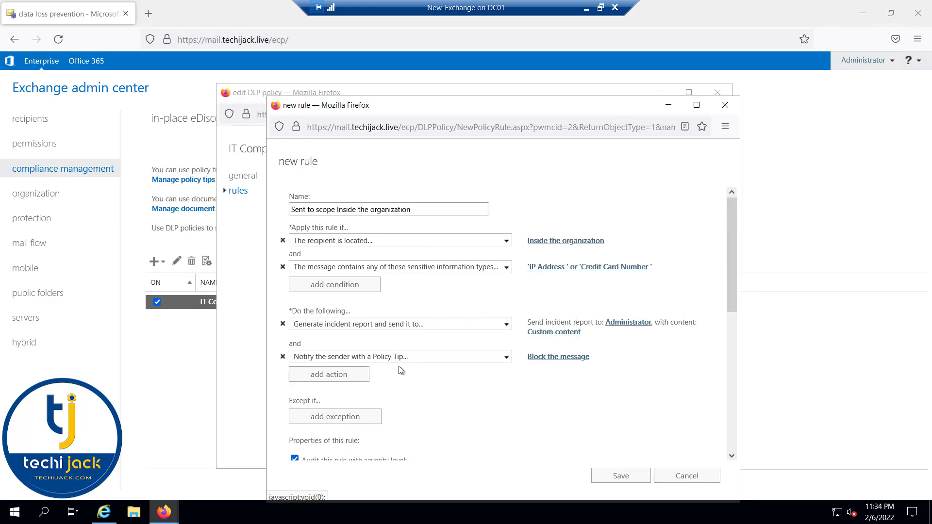
# - Block matching messages with NDR text 'you are not authorize to send this ifo' and save the rule
pyautogui.click(554, 359)
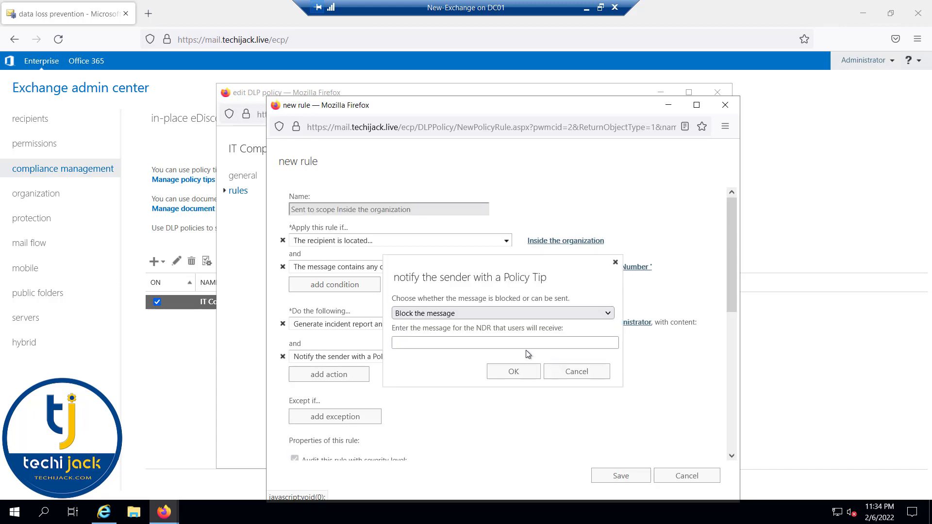
pyautogui.click(430, 342)
pyautogui.write('you are not authorize to send this ifo')
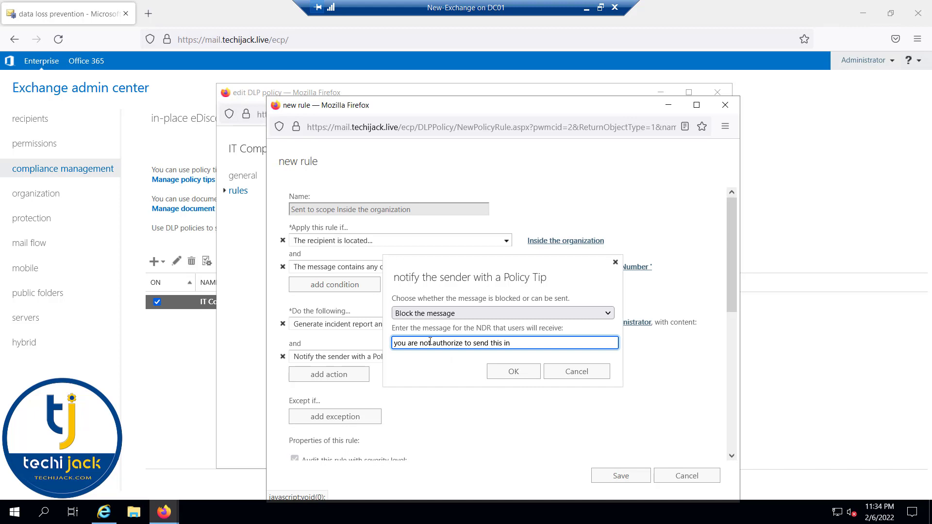
pyautogui.click(513, 371)
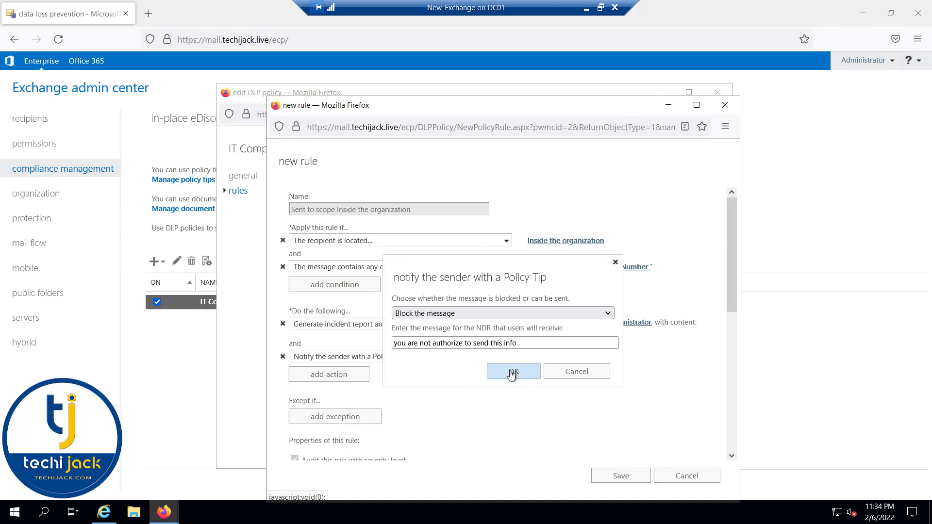
pyautogui.click(621, 477)
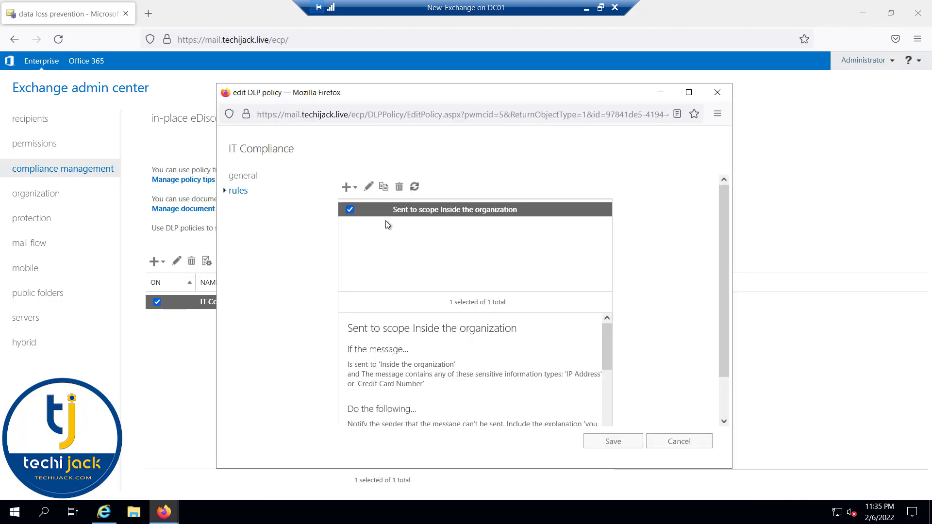
# - Save the IT Compliance policy and select the Sent to scope Inside the organization mail flow rule
pyautogui.scroll(-5, 442, 372)
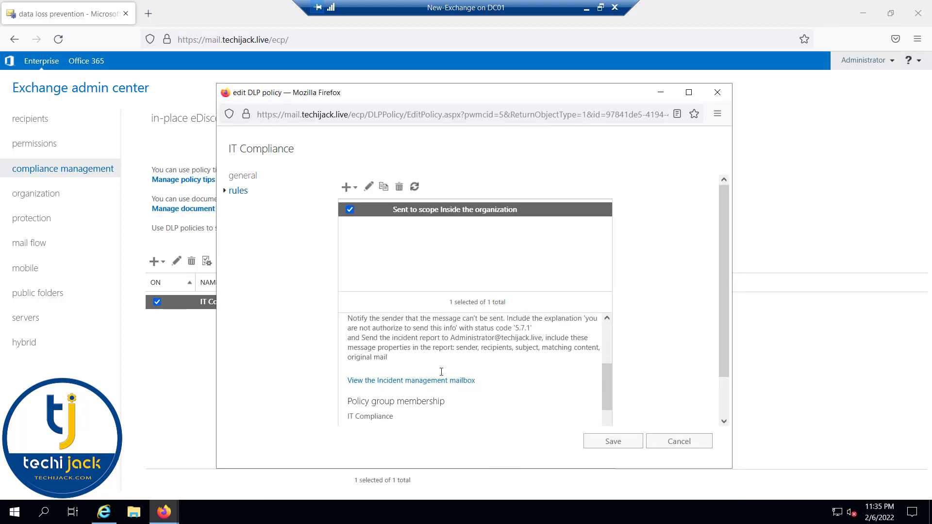
pyautogui.click(609, 446)
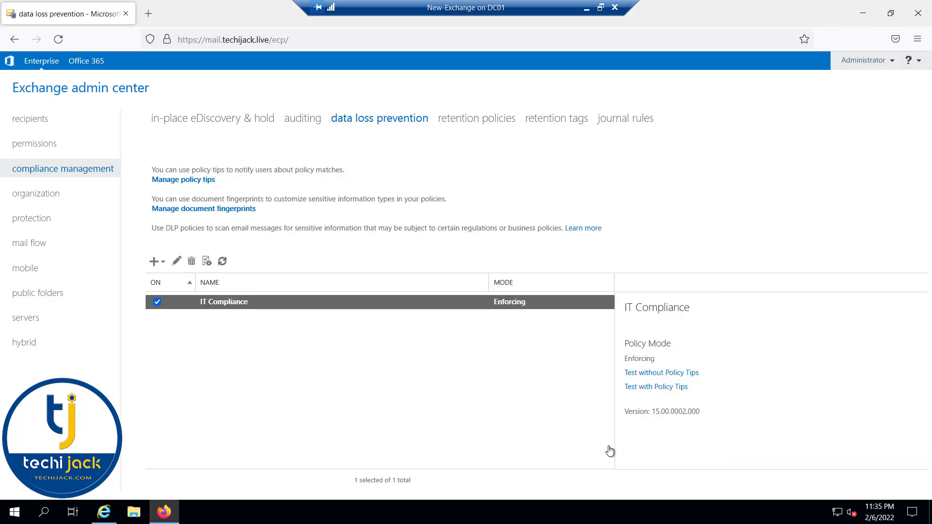
pyautogui.click(28, 244)
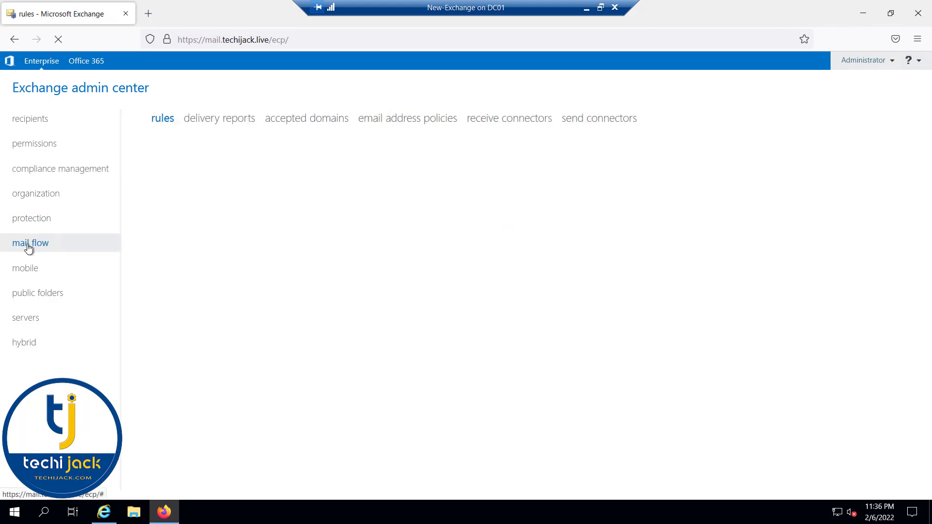
pyautogui.click(196, 240)
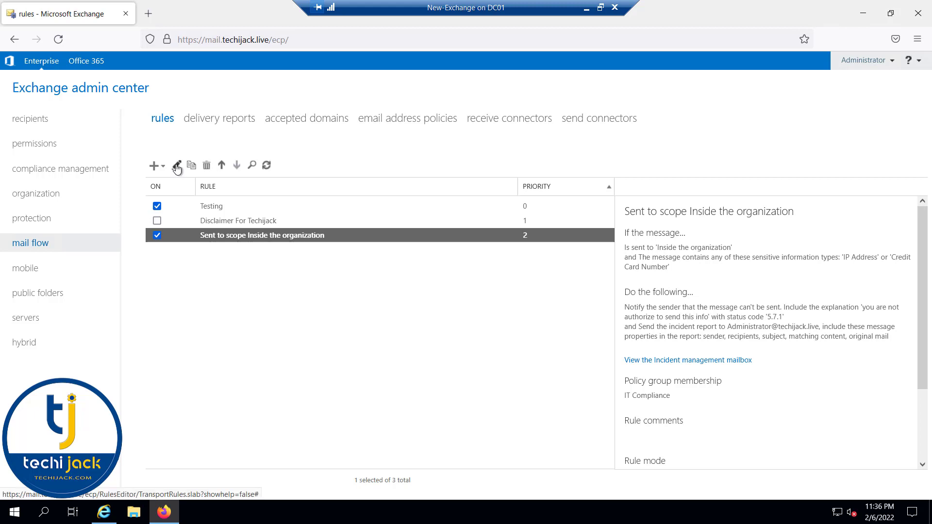
# - Set the rule's priority to 0, keeping IT Compliance as its DLP policy, and save
pyautogui.click(177, 166)
pyautogui.scroll(-3, 459, 348)
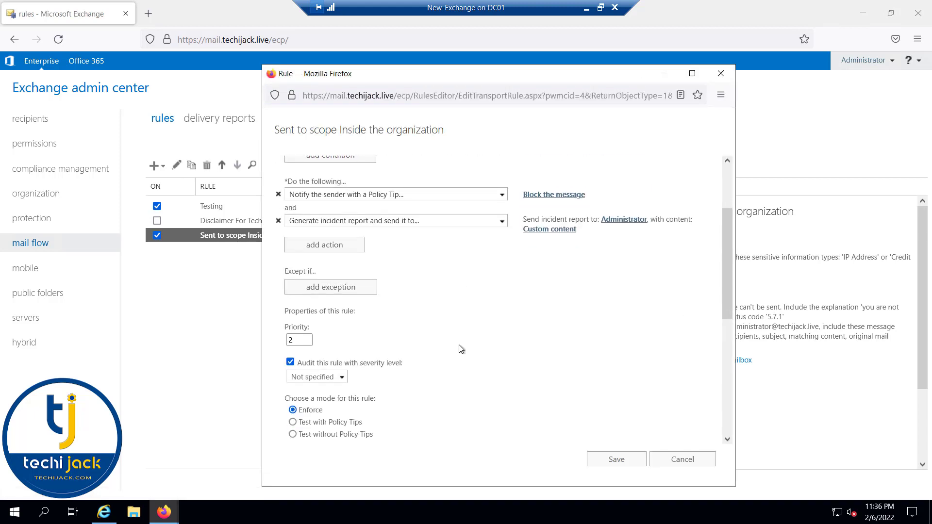
pyautogui.click(305, 340)
pyautogui.scroll(-5, 265, 343)
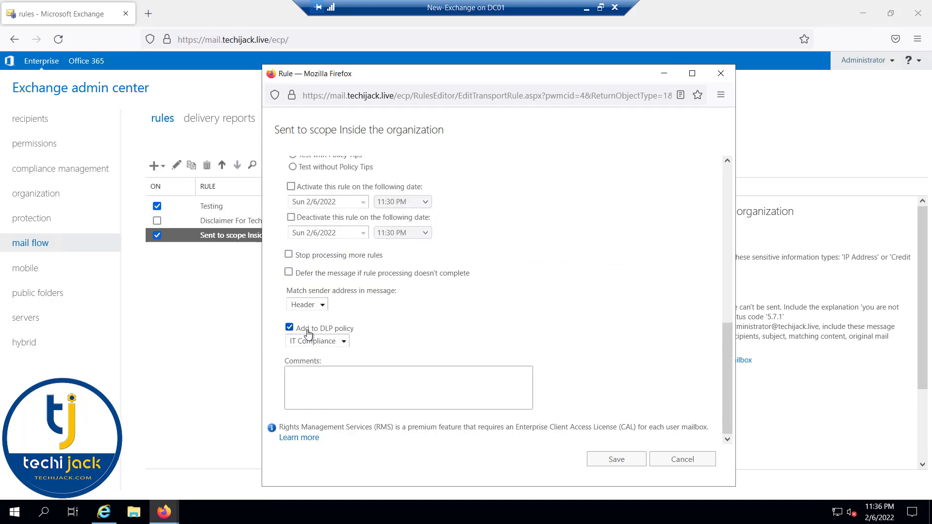
pyautogui.click(344, 343)
pyautogui.click(343, 344)
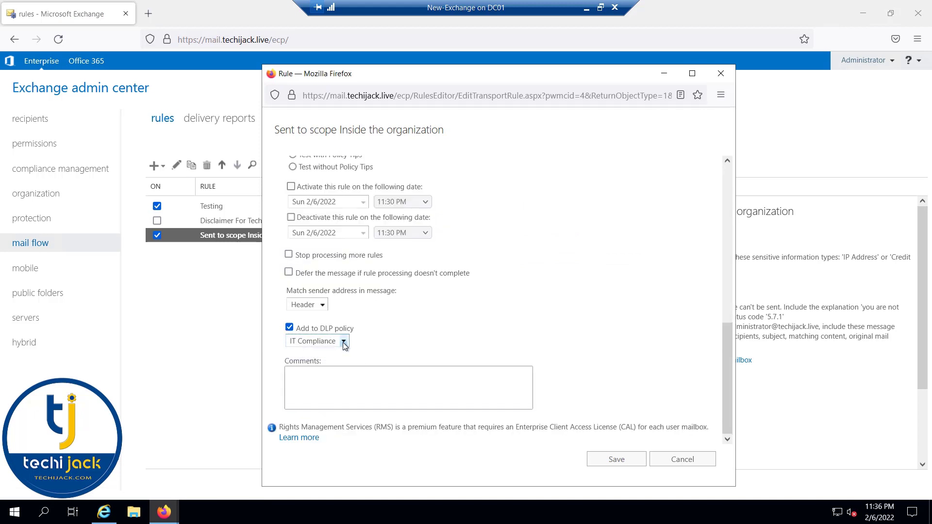
pyautogui.click(613, 465)
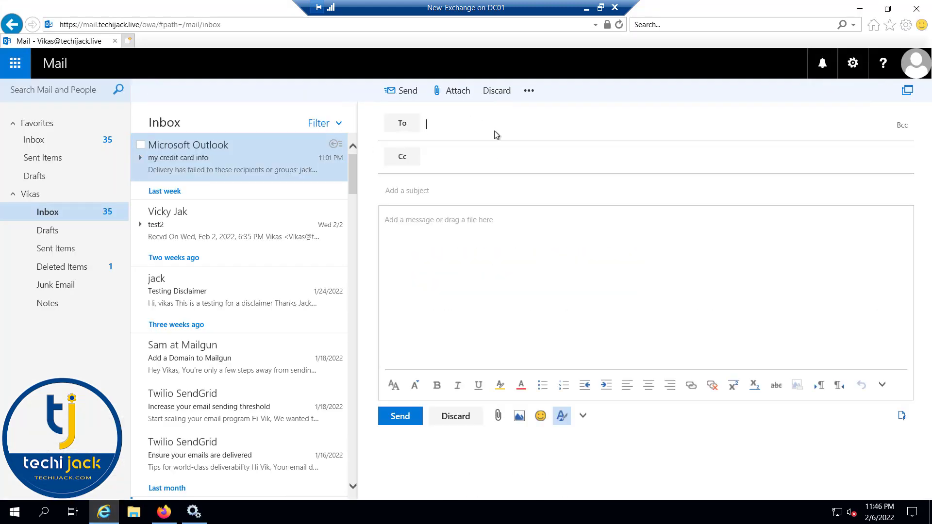
# - Send the suggested colleague a message with subject and body 'ip address 192.168.2.40'
pyautogui.write('jac')
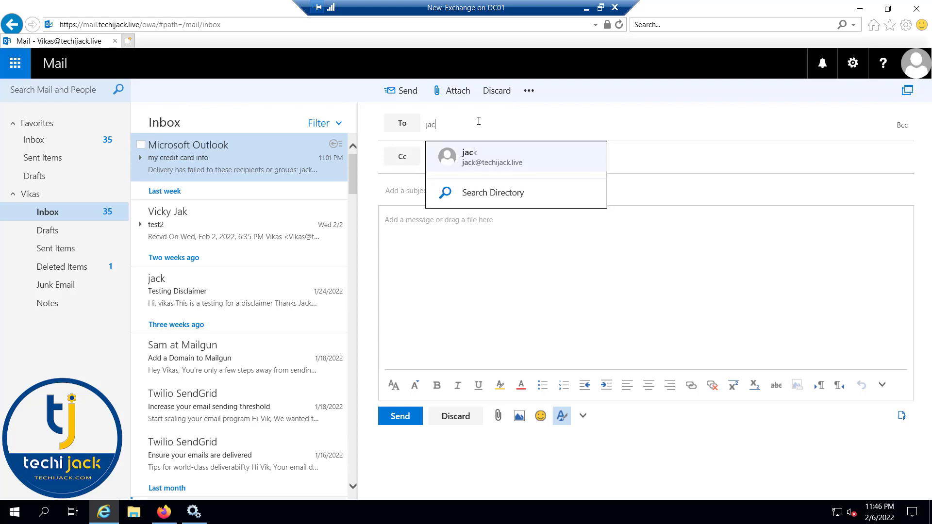
pyautogui.press('Tab')
pyautogui.write('ip')
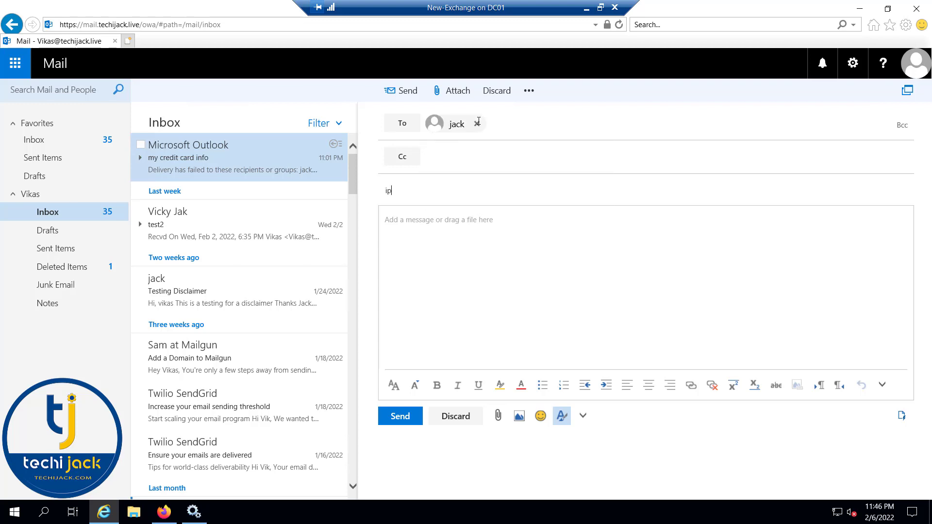
pyautogui.write(' address 192.168.2.40')
pyautogui.press('Tab')
pyautogui.write('ip address 192.168.2.40')
pyautogui.click(407, 423)
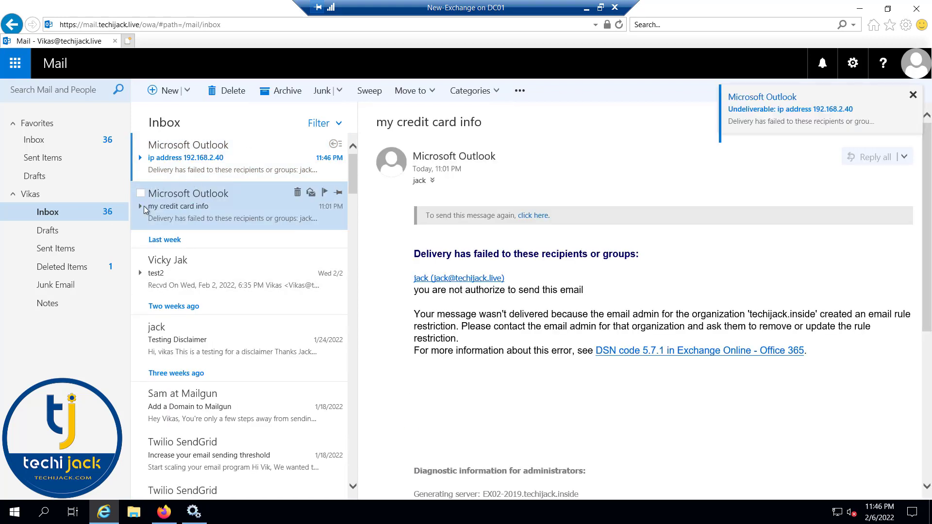
# - Open the Undeliverable report and read its organization-policy rejection with the custom NDR text
pyautogui.click(203, 160)
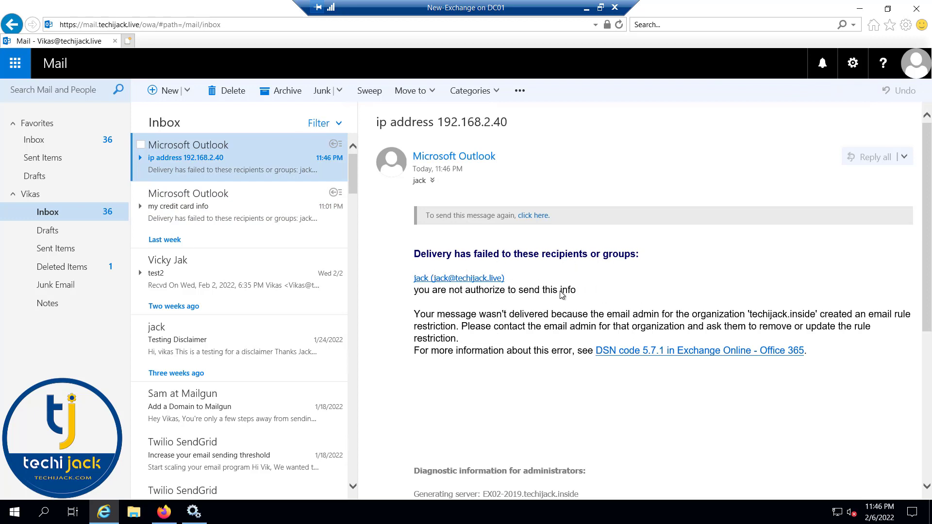
pyautogui.scroll(-5, 678, 416)
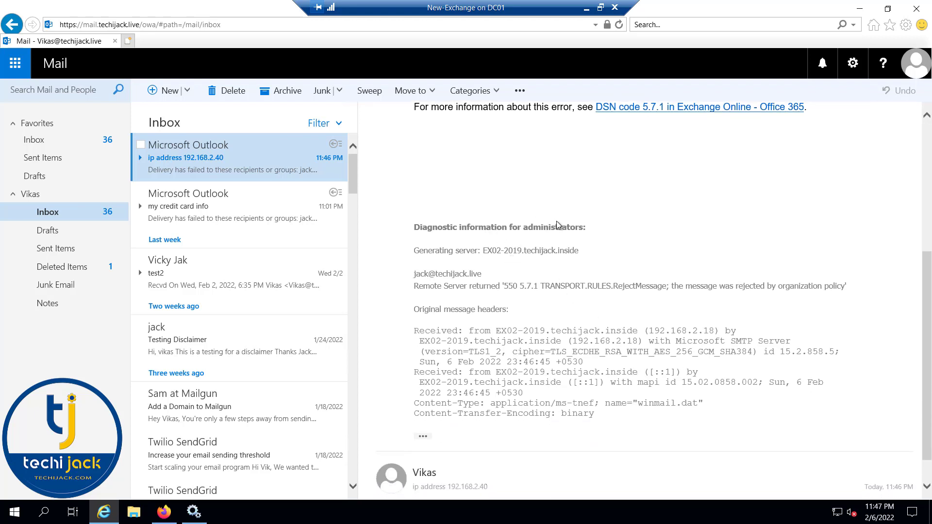
pyautogui.scroll(3, 528, 239)
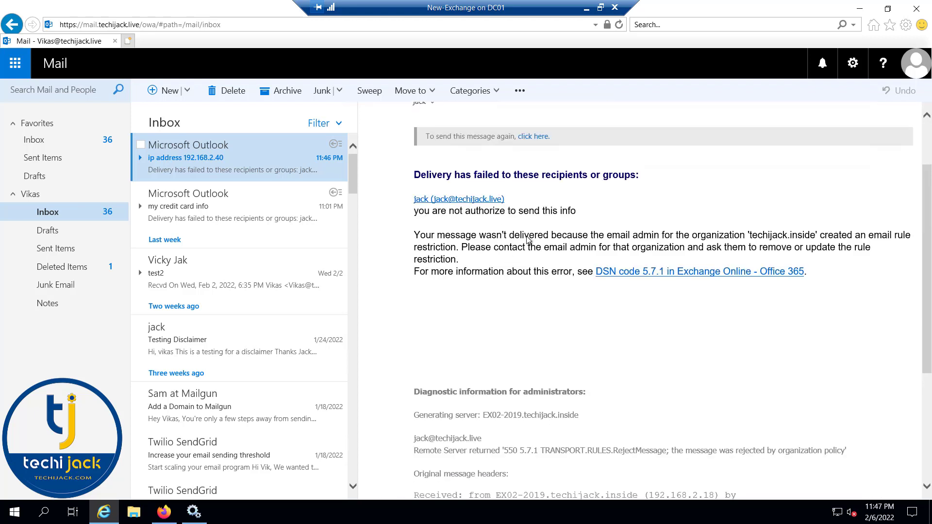